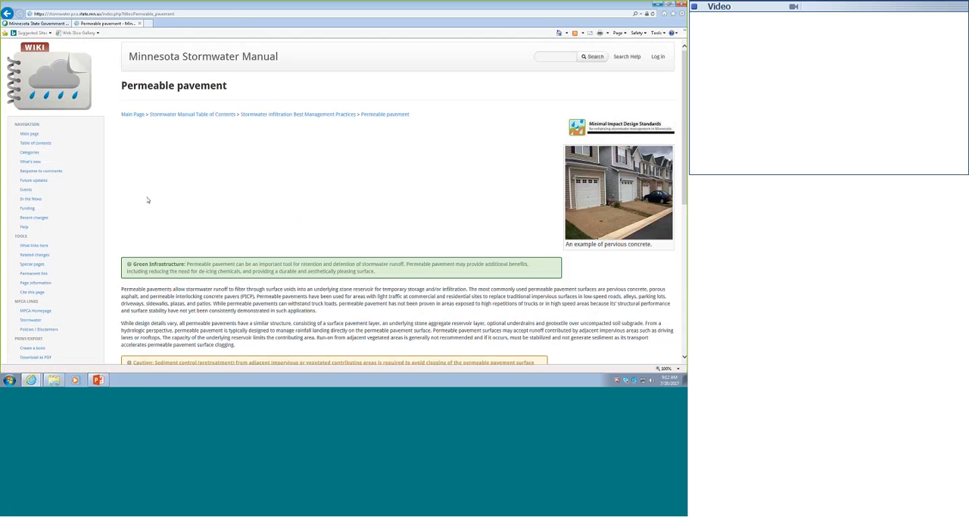
Open the permeable pavement article on requirements, recommendations and information for using these BMPs in the MIDS calculator
scroll(469, 295, "down", 1)
scroll(469, 295, "up", 1)
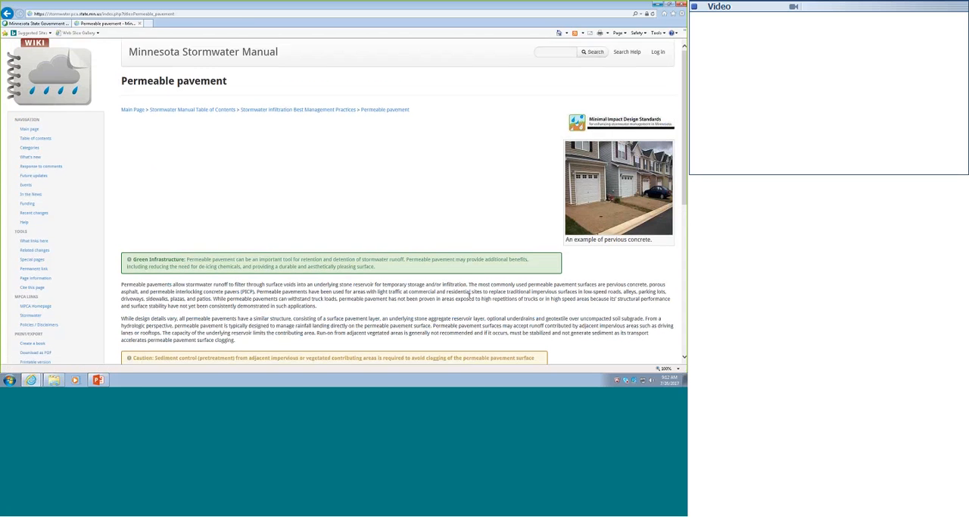
scroll(469, 296, "down", 3)
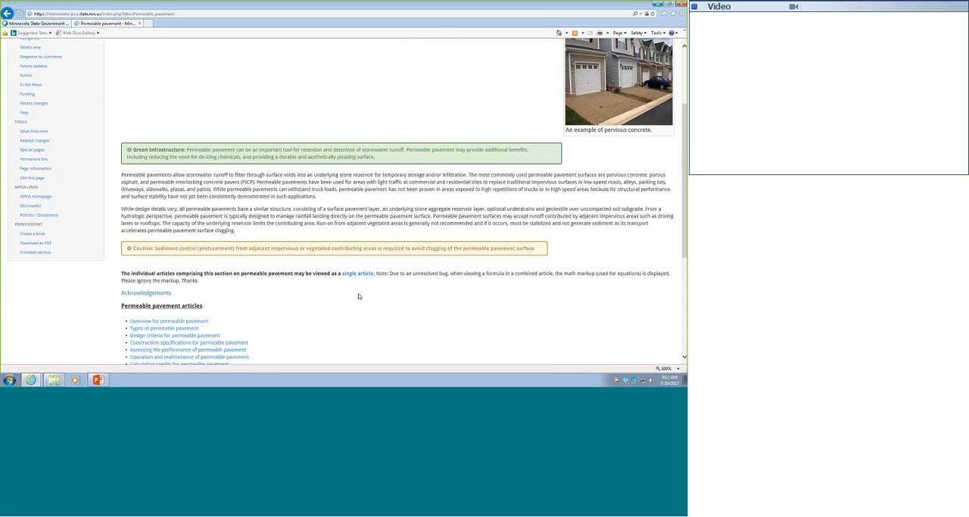
scroll(358, 293, "down", 3)
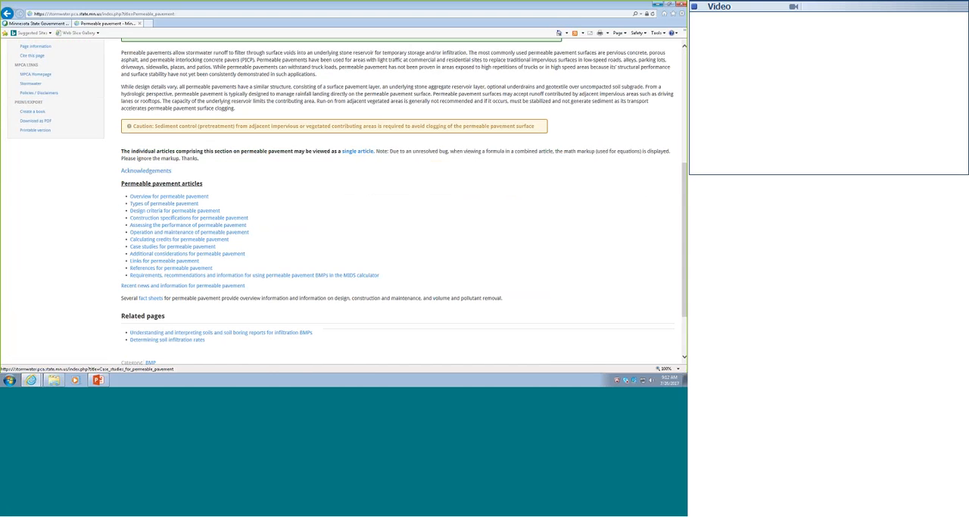
left_click(170, 280)
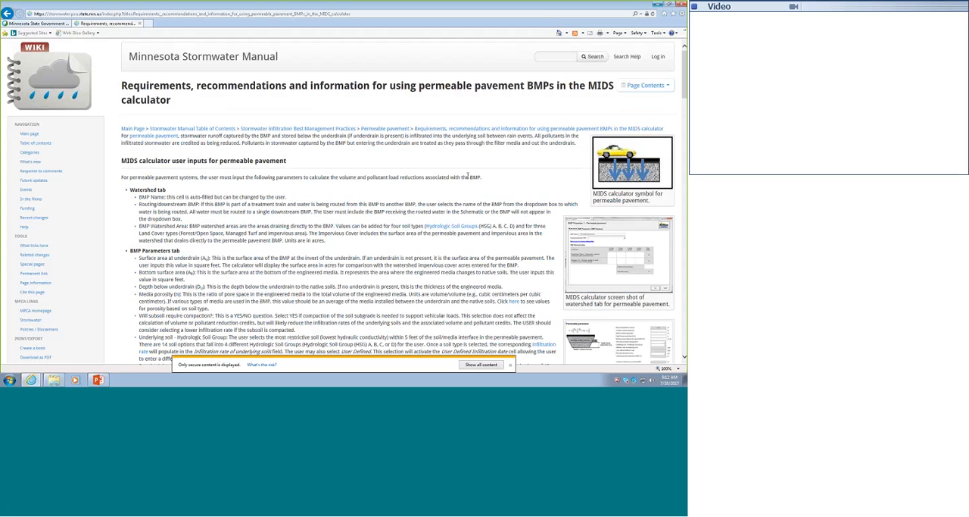
Review the article's contents, calculator user inputs, model input requirements and example application for permeable pavement
left_click(646, 87)
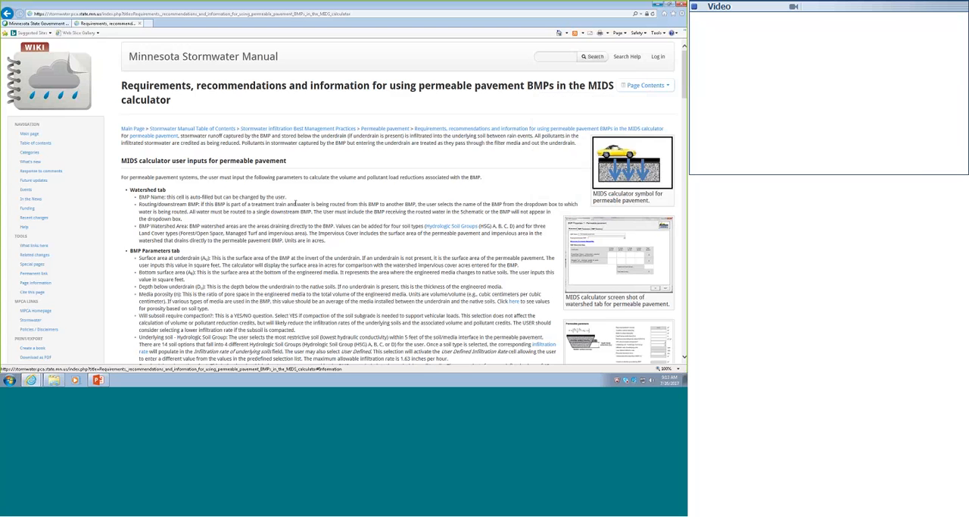
scroll(300, 203, "down", 5)
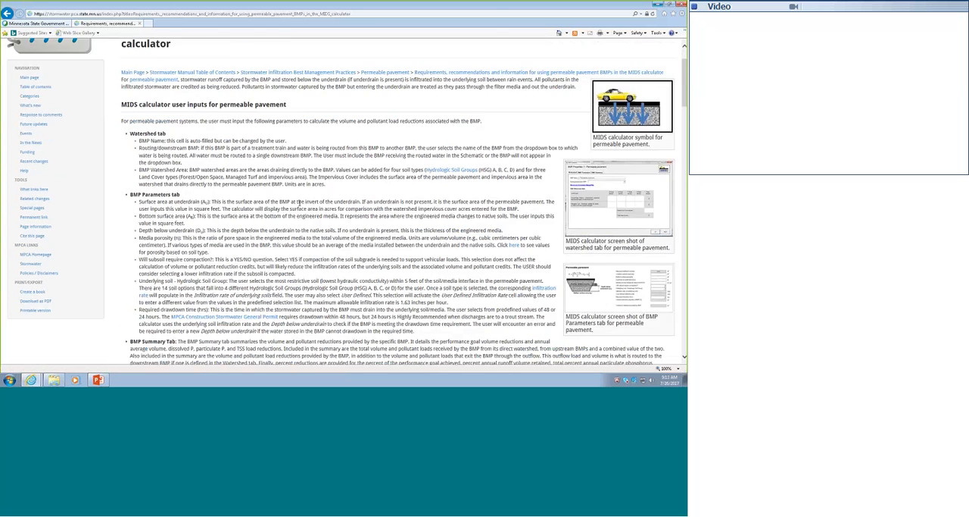
scroll(330, 171, "down", 1)
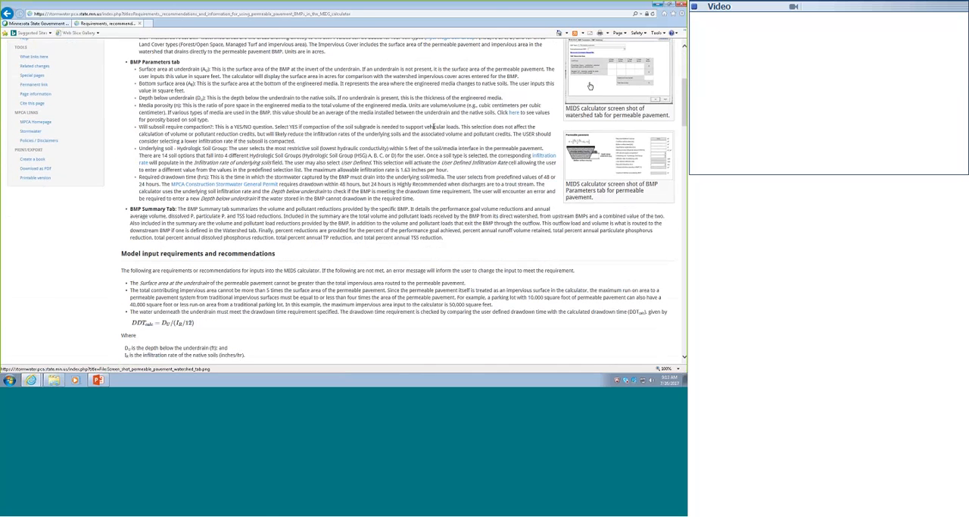
scroll(590, 86, "down", 15)
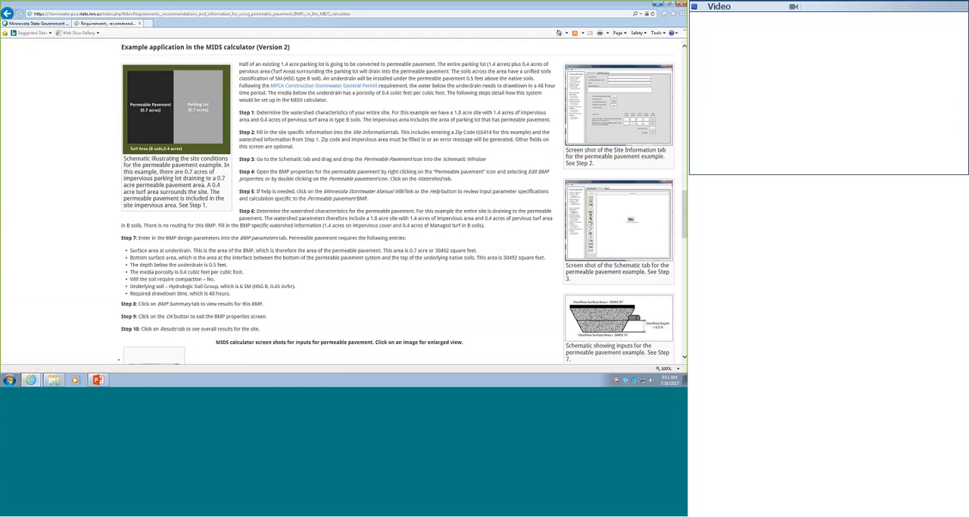
Leave the browser, minimize the PowerPoint presentation and launch the MIDS Calculator from the desktop
key("alt+Tab")
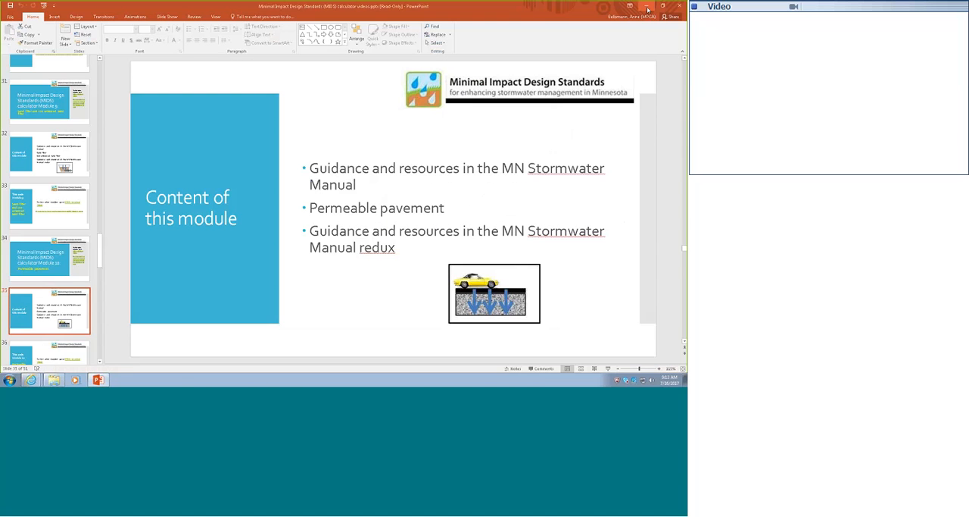
left_click(648, 8)
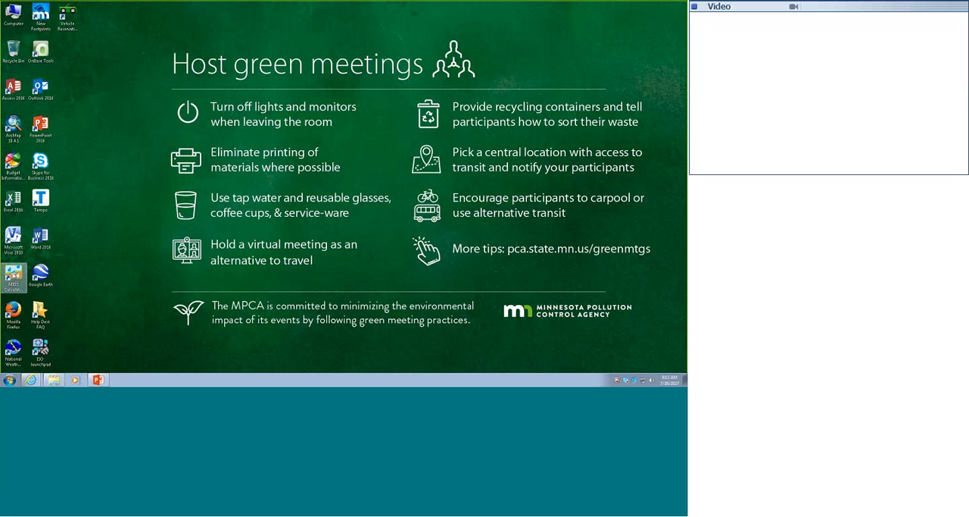
double_click(13, 277)
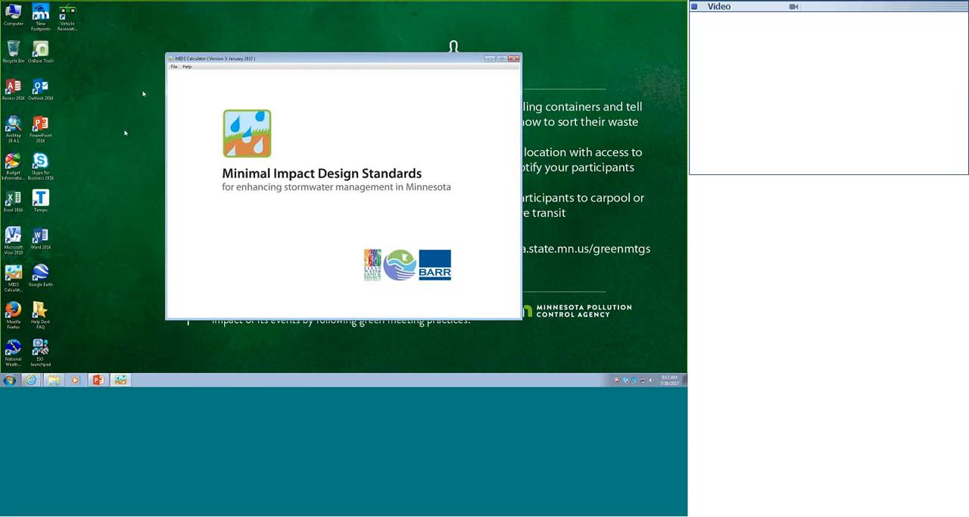
Create a new calculator project and save it in the Documents library as "permeable pavement"
left_click(173, 67)
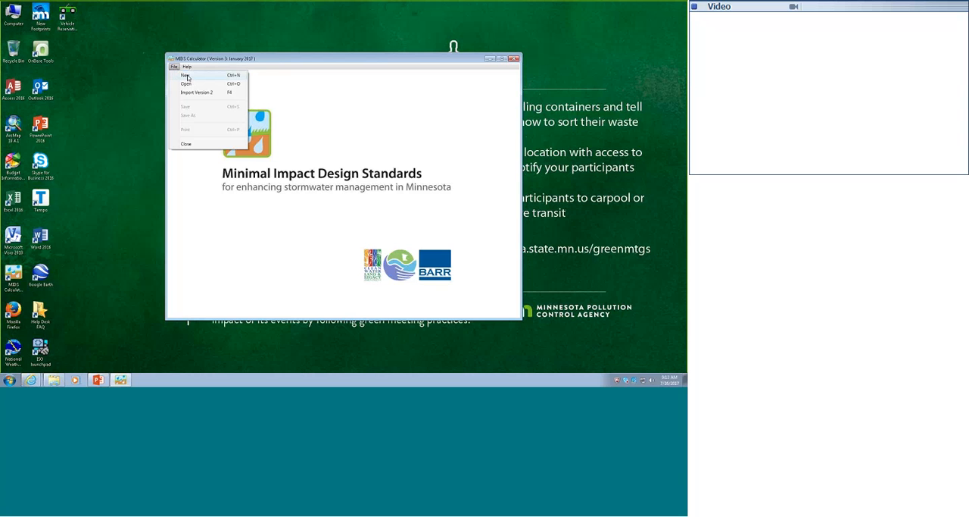
left_click(187, 76)
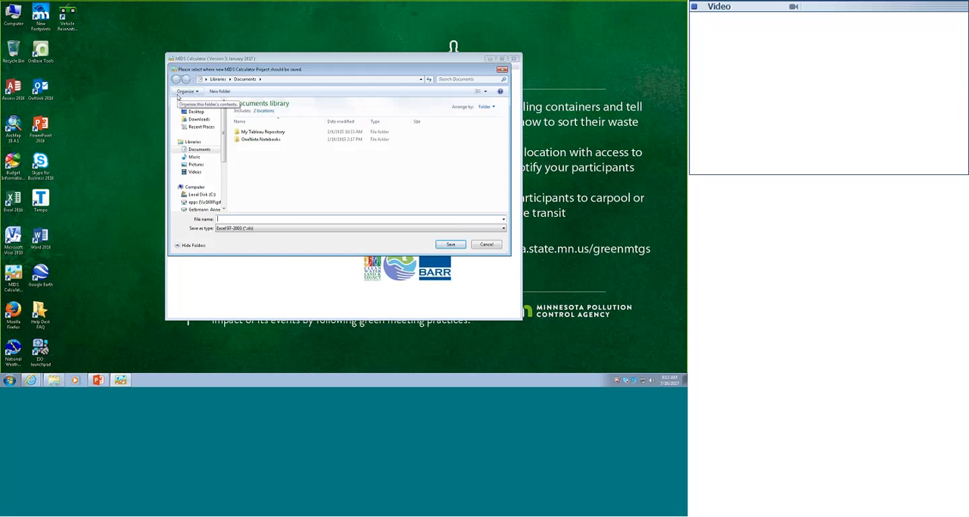
type("permeable pavem")
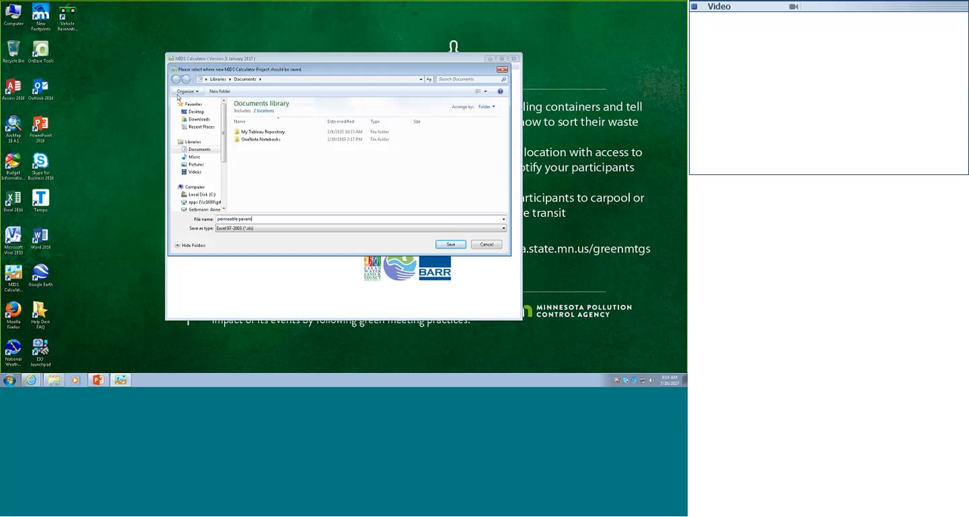
type("ent")
left_click(441, 245)
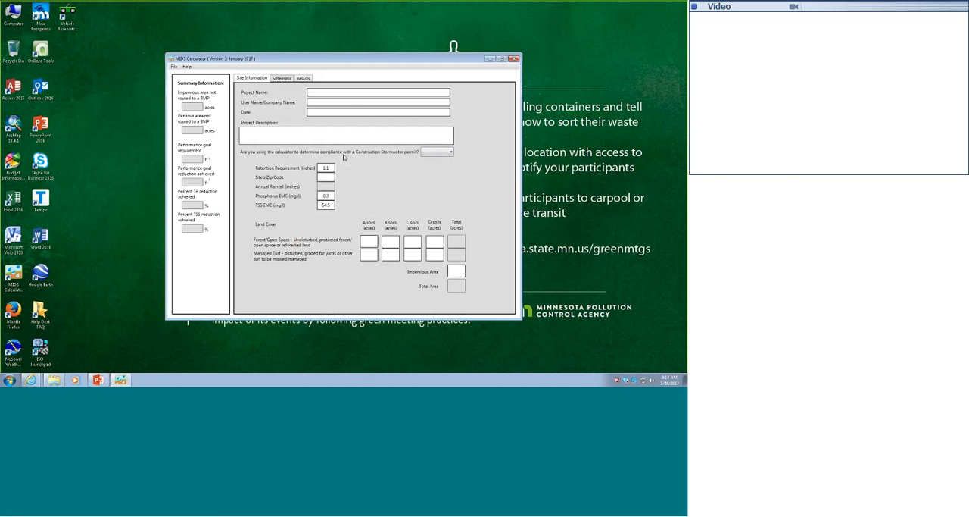
Answer the Construction Stormwater permit question, then set the site's zip code to 55155 and the impervious area to 2 acres
left_click(451, 154)
left_click(436, 166)
left_click(326, 177)
type("55155")
left_click(459, 270)
type("2")
key("Tab")
Place a permeable pavement BMP in the middle of the schematic
left_click(283, 80)
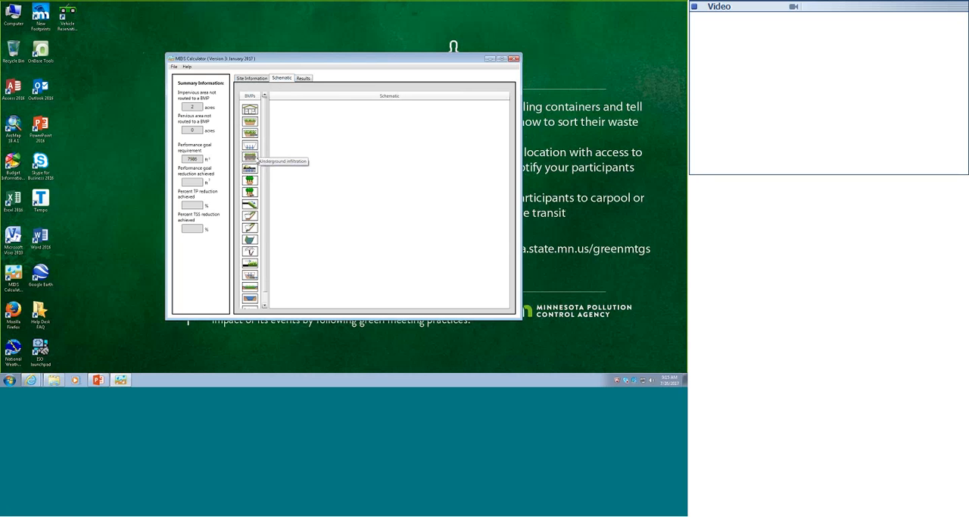
scroll(251, 174, "down", 1)
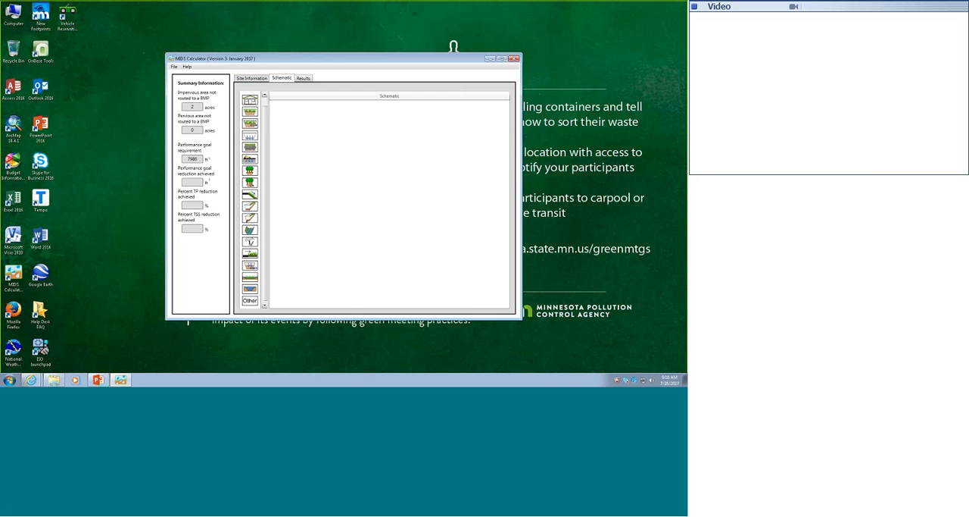
left_click_drag(250, 160, 387, 188)
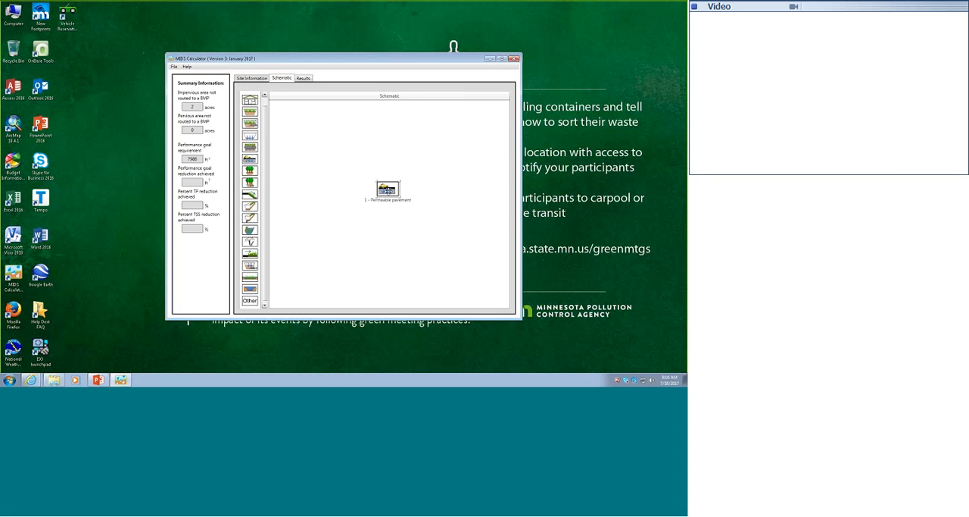
Edit the permeable pavement's BMP properties and set its watershed's impervious cover to 2 acres
right_click(389, 191)
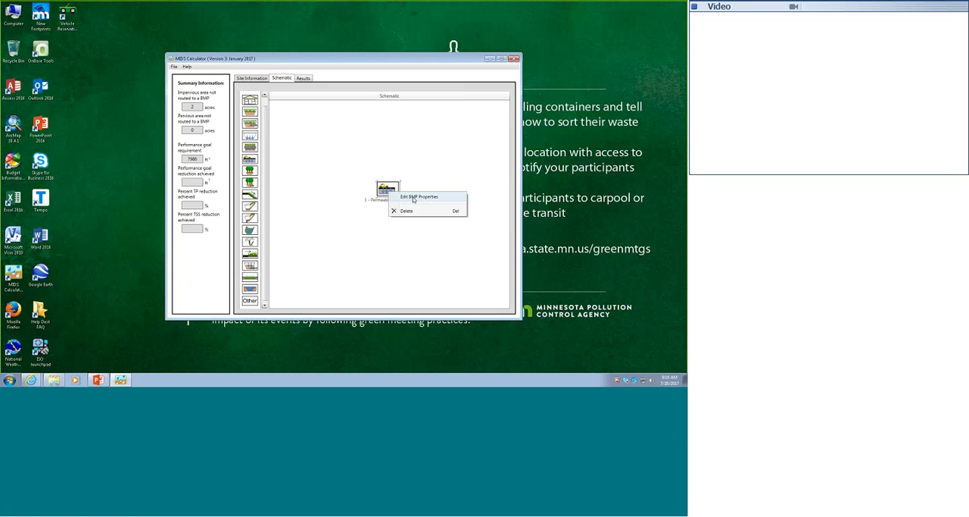
left_click(413, 198)
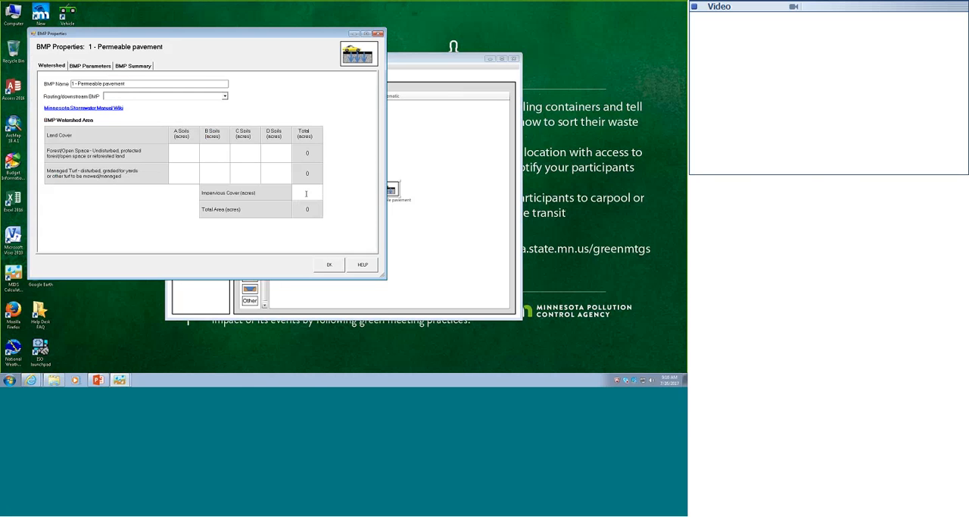
type("2")
Set the permeable pavement's surface area at underdrain to 43560 square feet in the BMP parameters
left_click(90, 66)
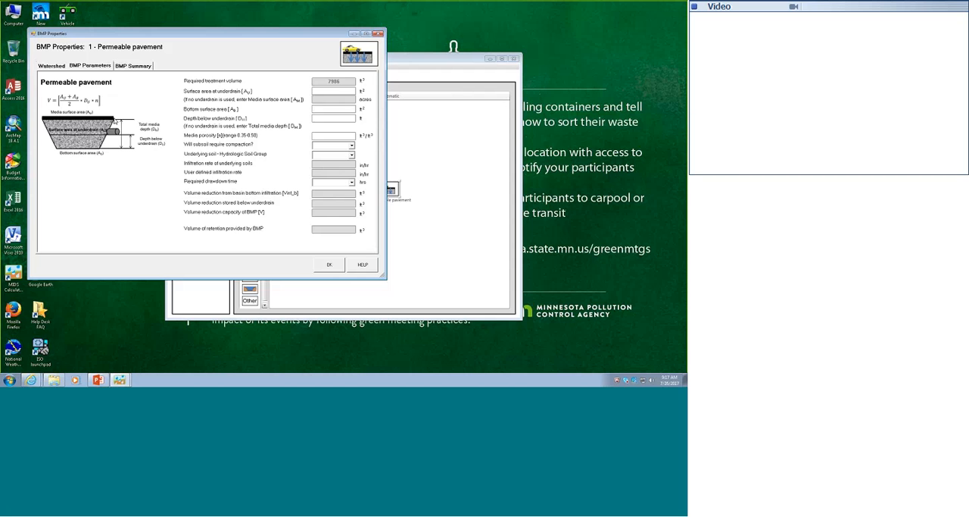
left_click(53, 66)
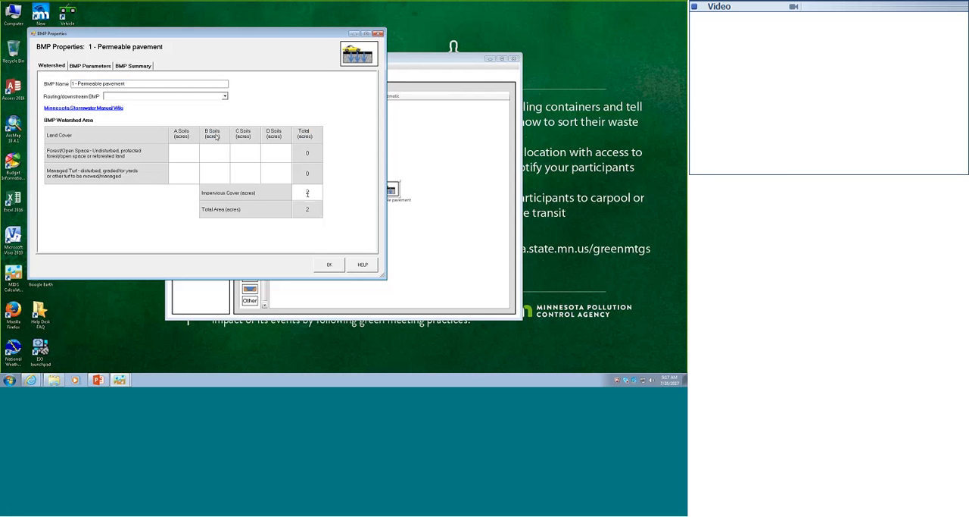
left_click(96, 66)
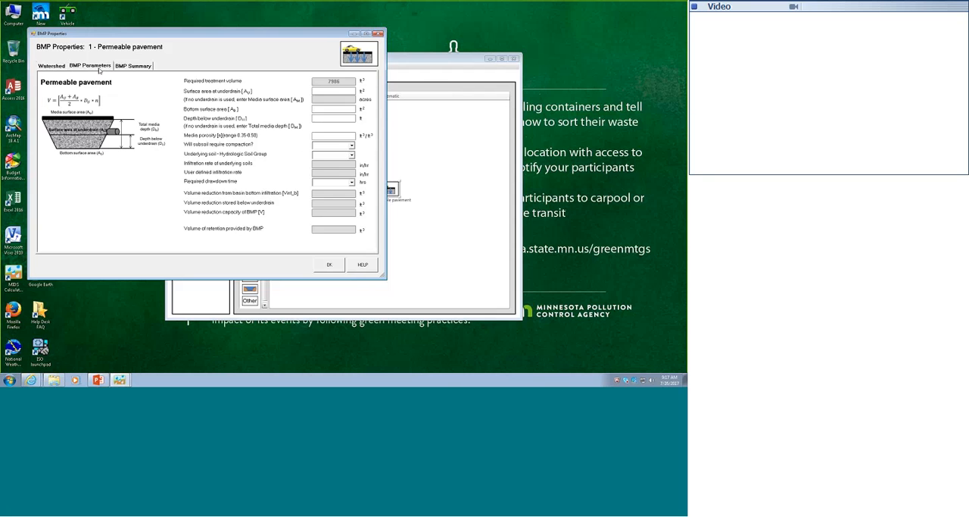
left_click(338, 91)
type("43560")
Check the BMP summary and the impervious cover entry in the permeable pavement's watershed data
left_click(133, 66)
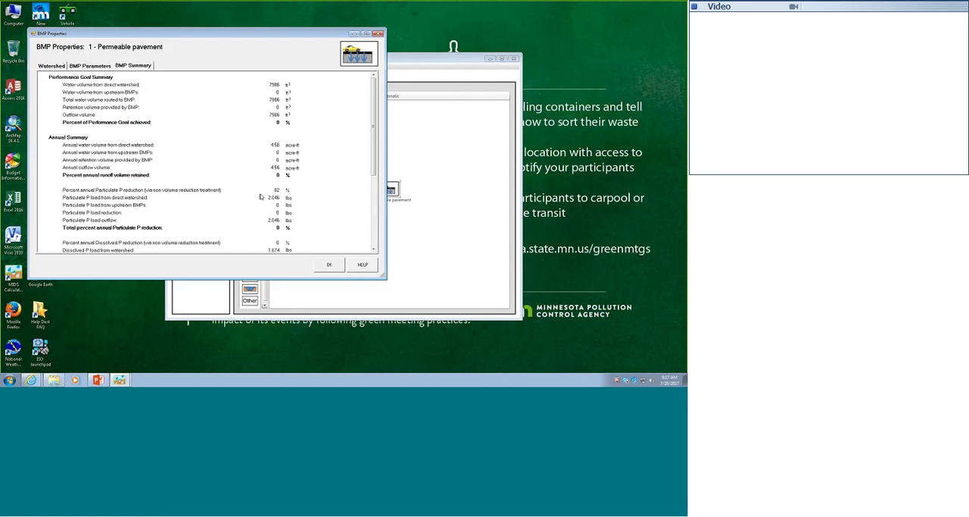
left_click(49, 66)
left_click(310, 196)
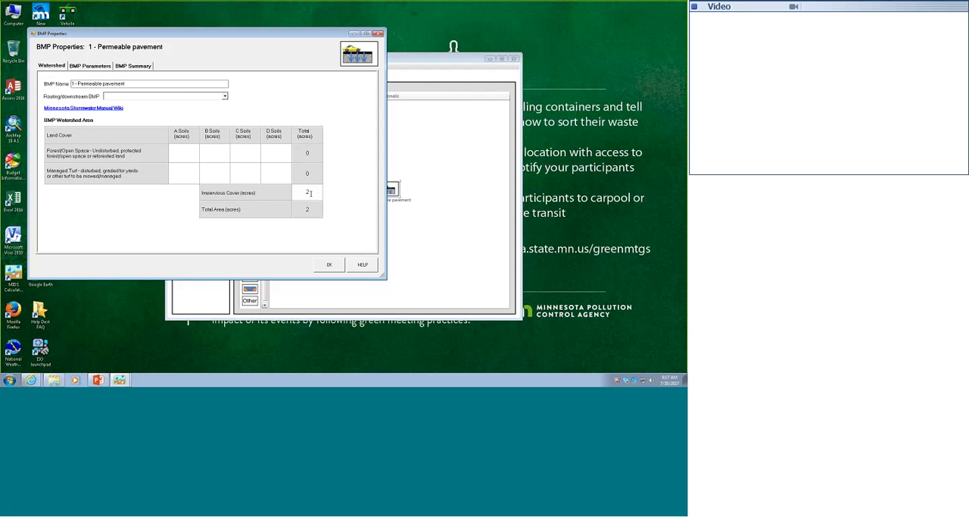
Set the bottom surface area to 43560 square feet, the depth below underdrain to 2 ft and the media porosity to 0.45
left_click(91, 66)
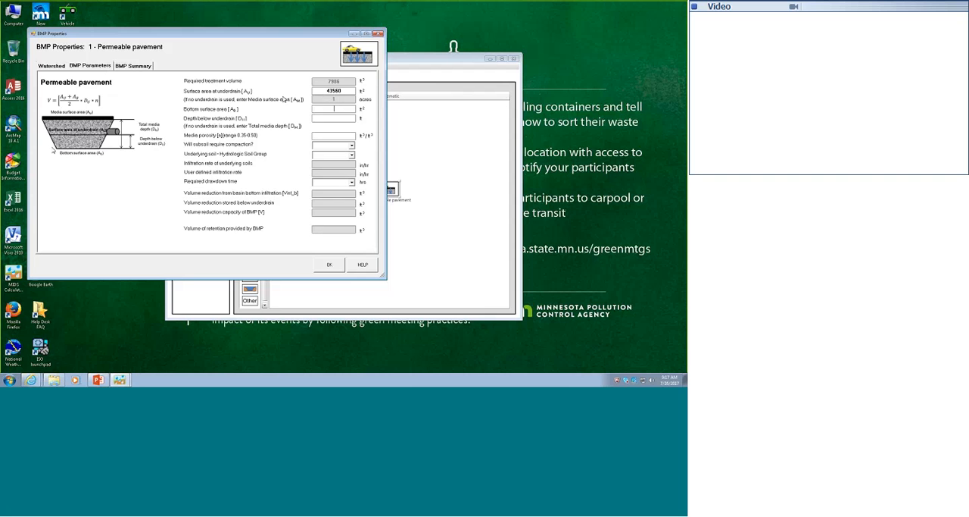
type("4")
type("3560")
type("2")
key("Tab")
type("0.45")
Choose No for subsoil compaction, 5 SP (HSG A, 0.8 in/hr) as the underlying soil and 48 hours as the required drawdown time
left_click(351, 146)
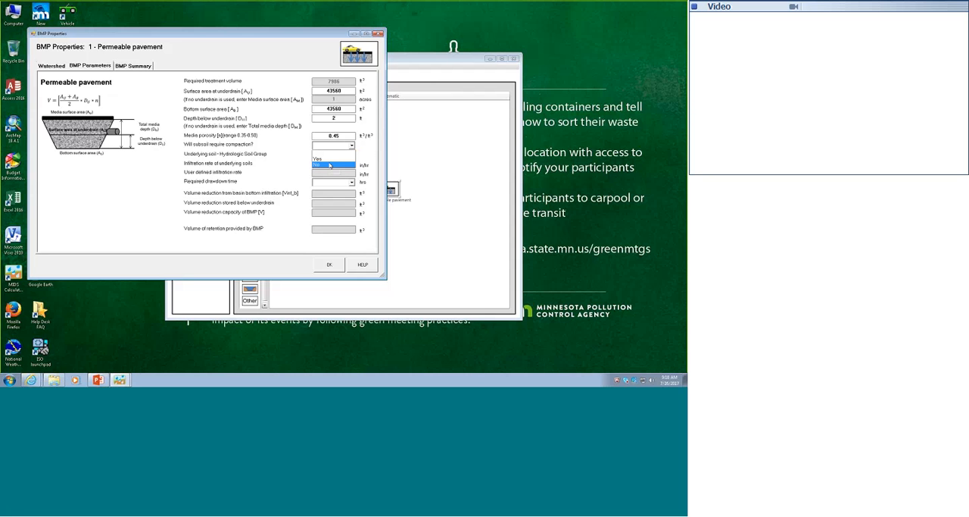
left_click(330, 165)
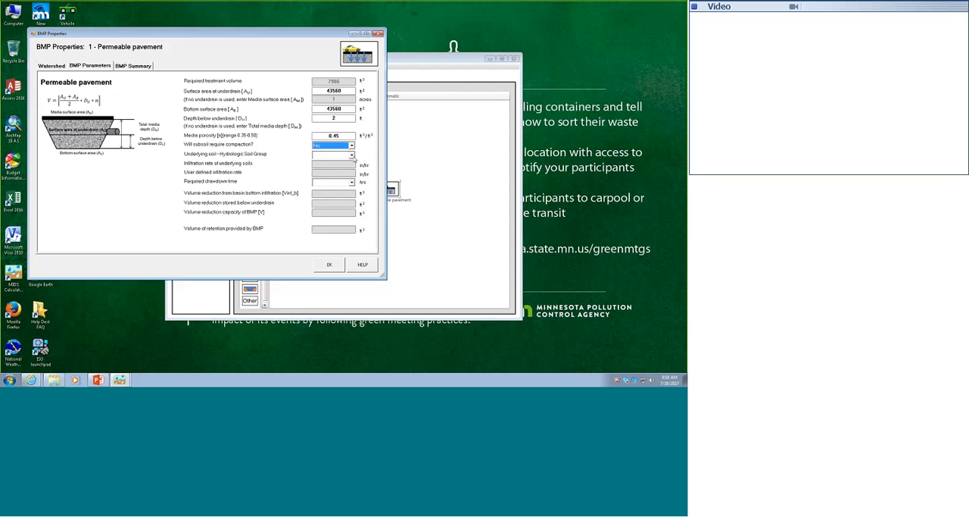
left_click(352, 154)
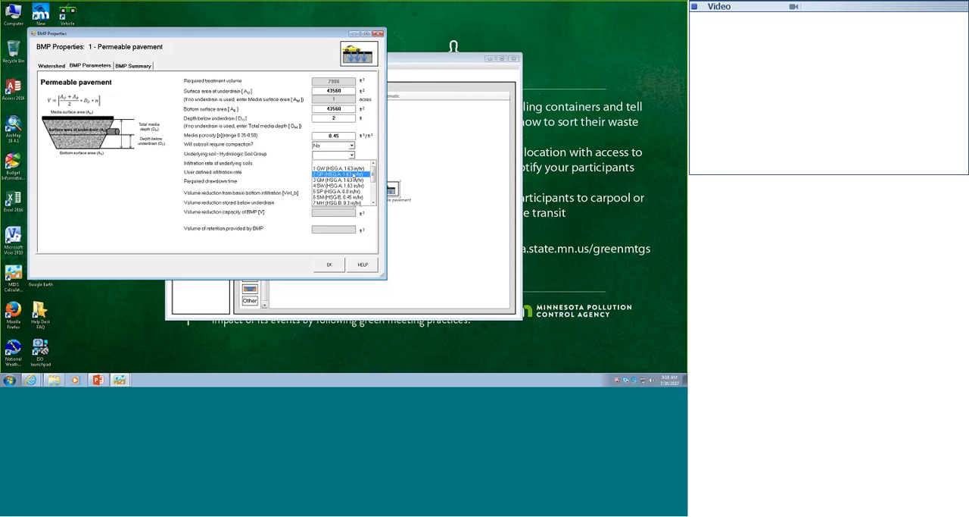
left_click(343, 193)
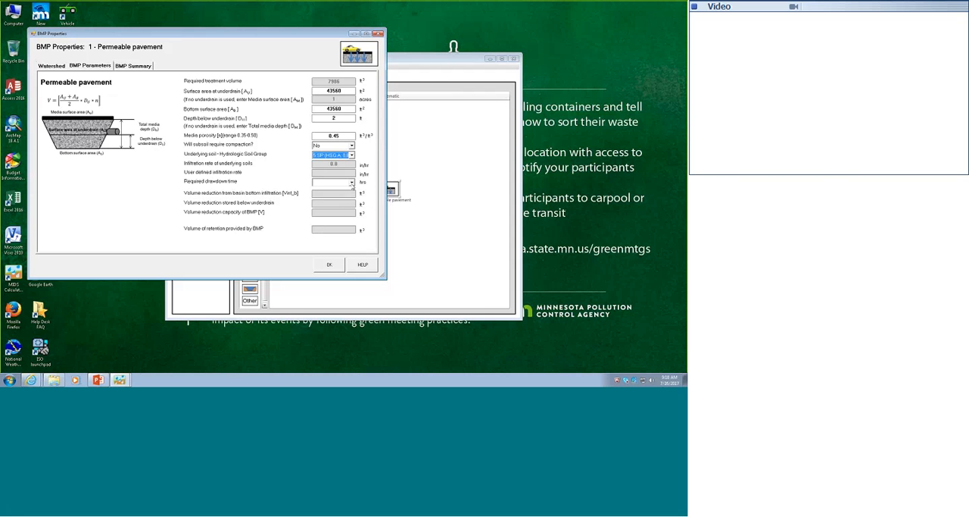
left_click(351, 183)
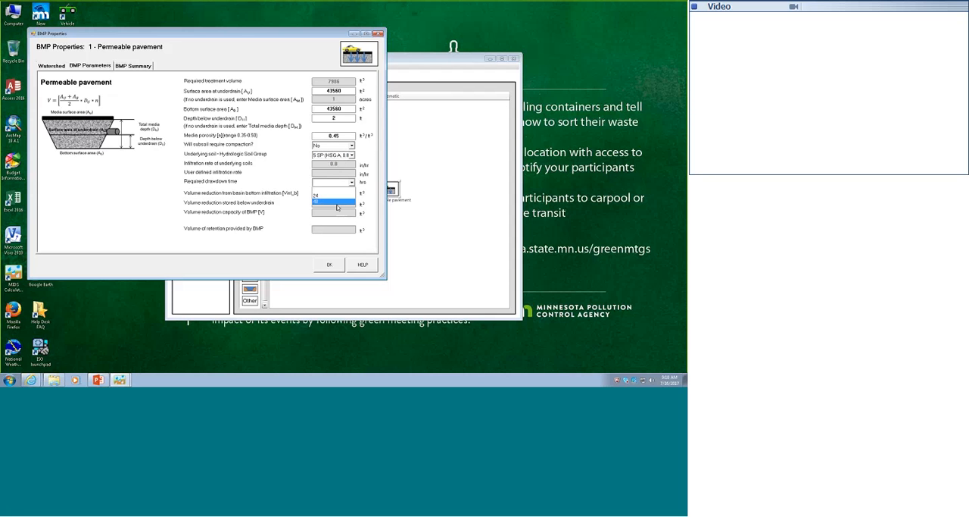
left_click(334, 200)
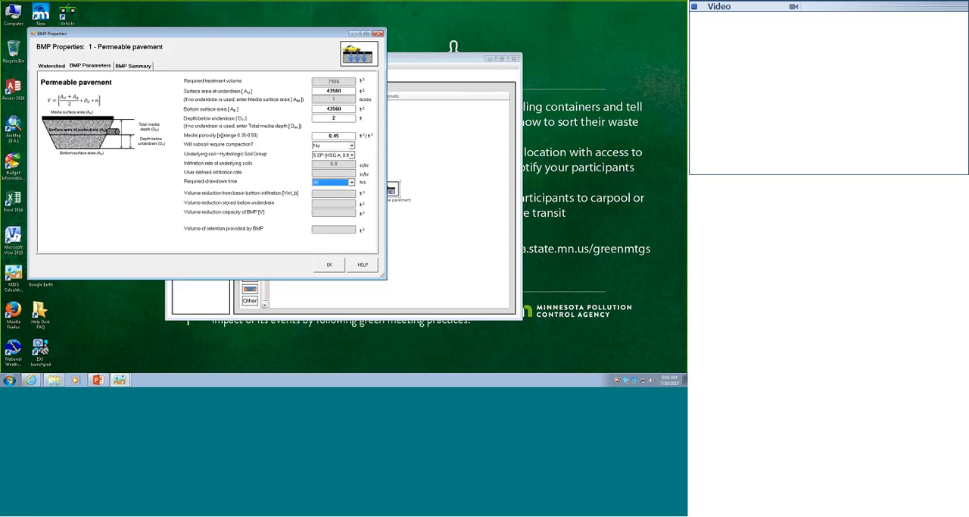
left_click(353, 194)
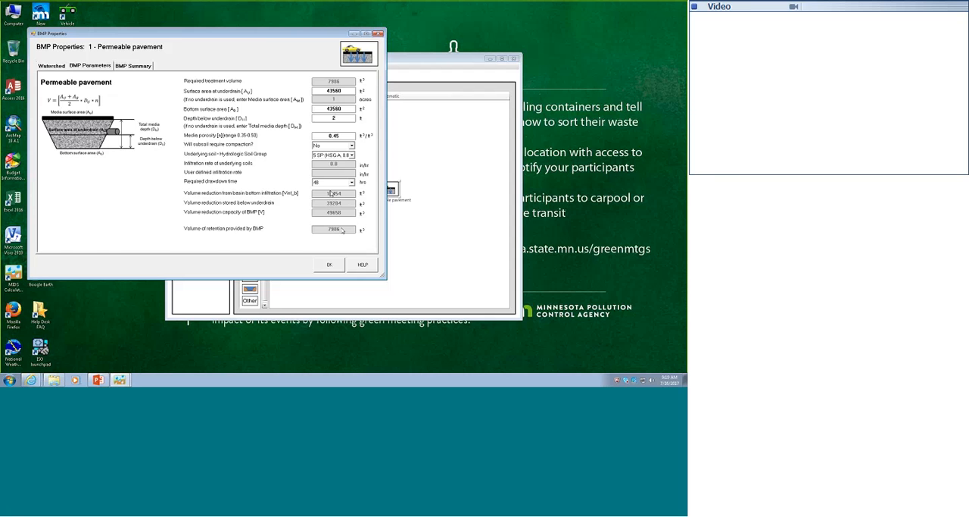
Review the BMP summary's performance goal, annual volume, phosphorus and TSS reduction results
left_click(133, 66)
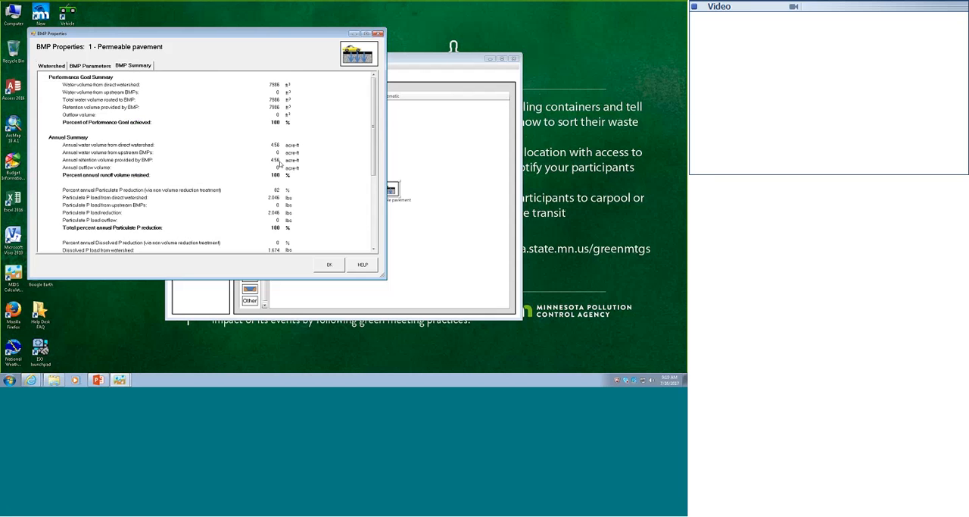
scroll(353, 237, "down", 5)
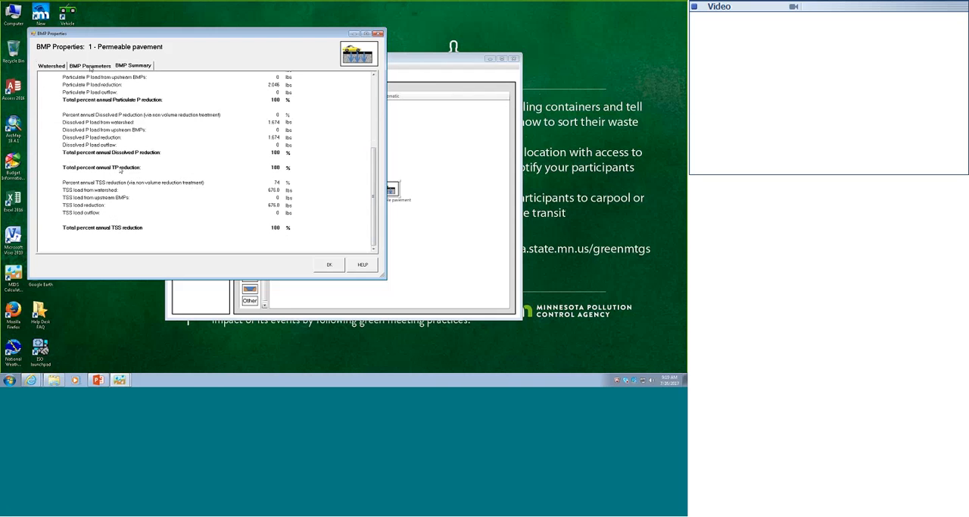
Try a depth below underdrain of 0 ft in the permeable pavement's parameters, and return it to 2 ft
left_click(90, 66)
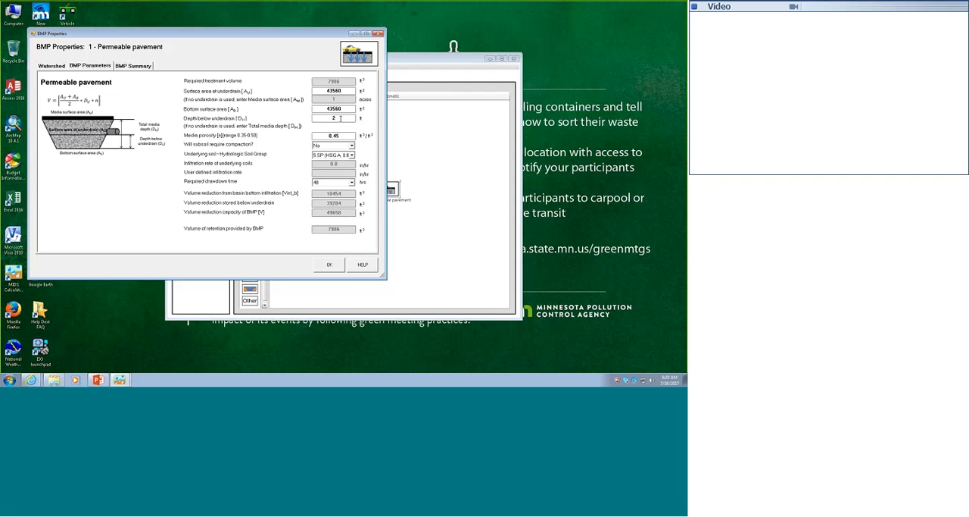
left_click_drag(340, 119, 288, 126)
type("0")
double_click(338, 118)
type("2")
key("Tab")
Try a surface area at underdrain of 100000 square feet for the permeable pavement
left_click_drag(346, 90, 320, 90)
type("100000")
left_click(343, 109)
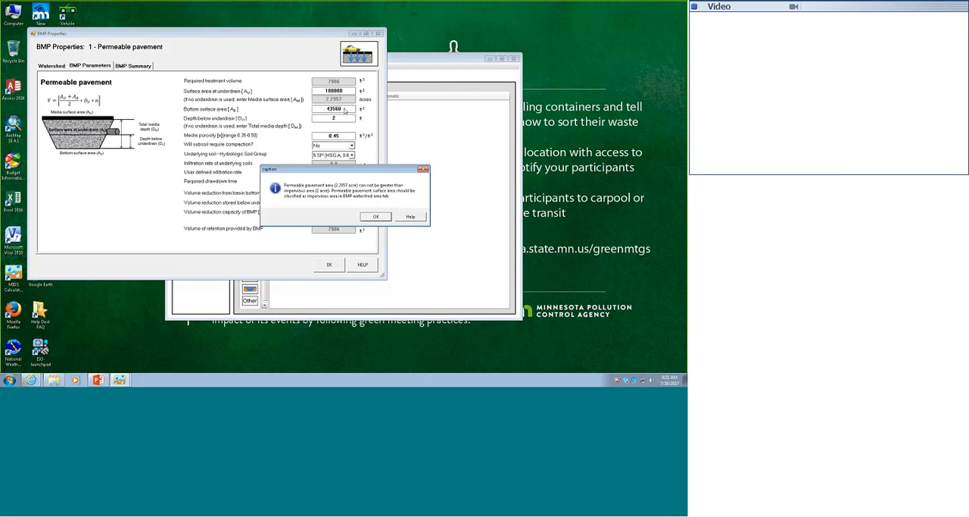
left_click(385, 219)
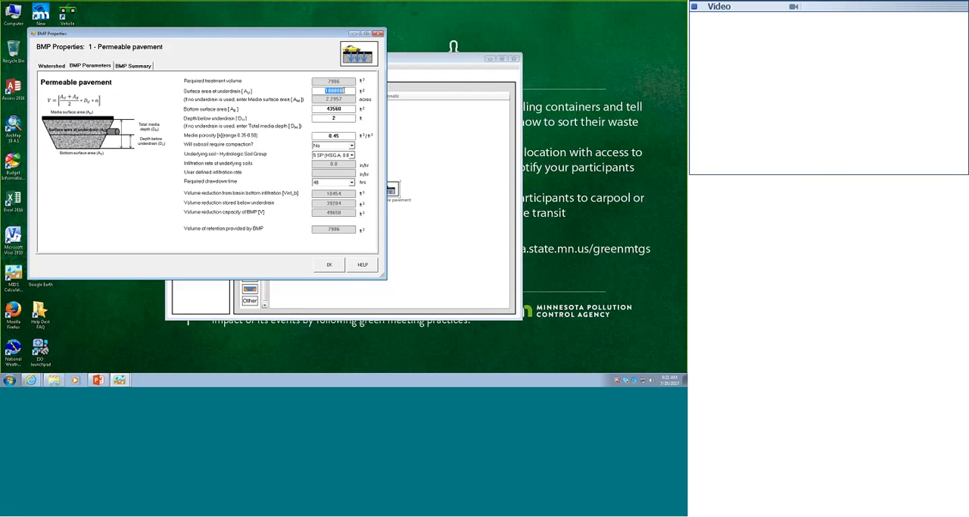
Try 10000 square feet as the surface area at underdrain, and set it back to 43560 square feet
left_click(345, 90)
left_click(338, 108)
type("10000")
left_click(346, 110)
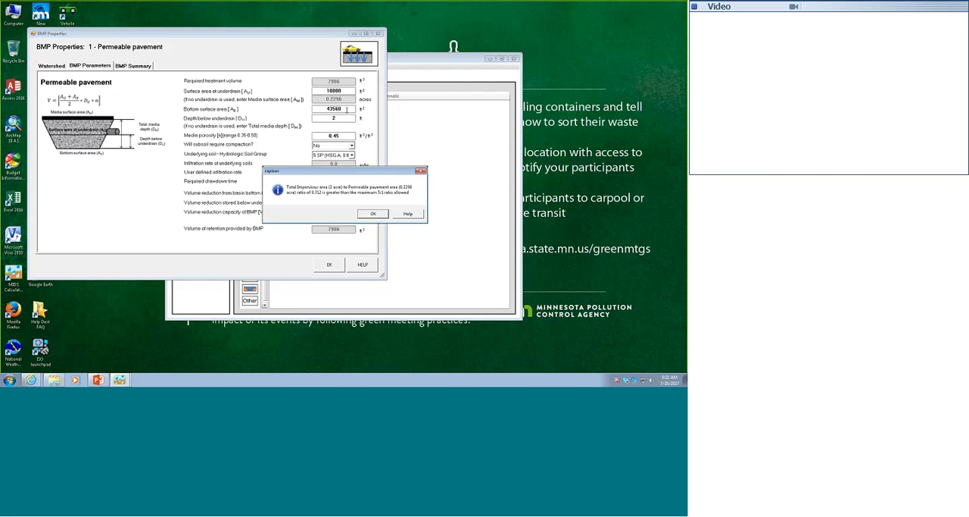
left_click(373, 215)
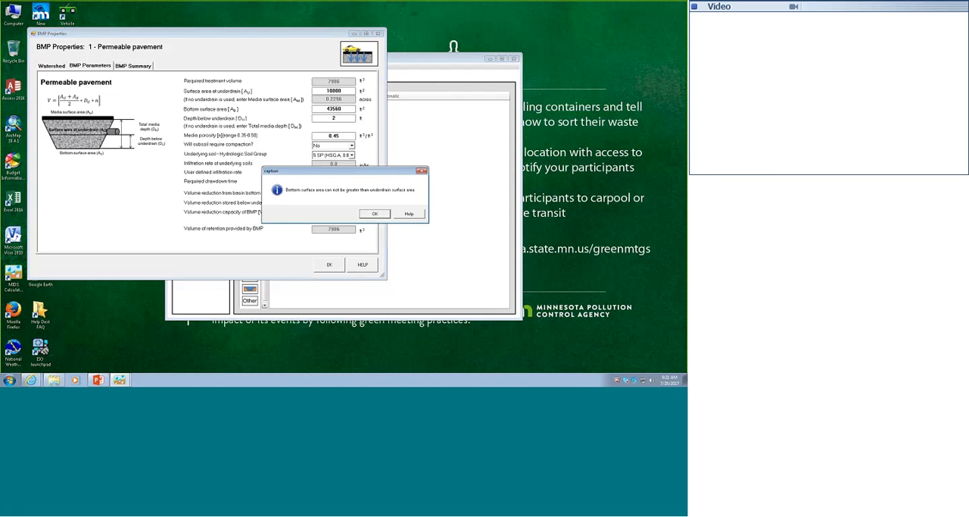
left_click(374, 213)
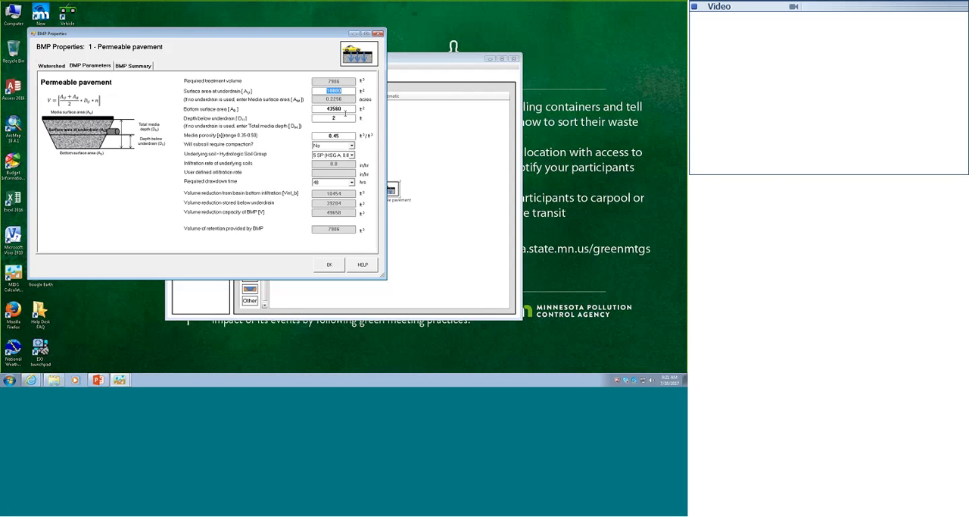
type("43560")
key("Tab")
Try a depth below underdrain of 5 ft with the 48-hour drawdown time
left_click_drag(336, 117, 326, 119)
left_click(345, 108)
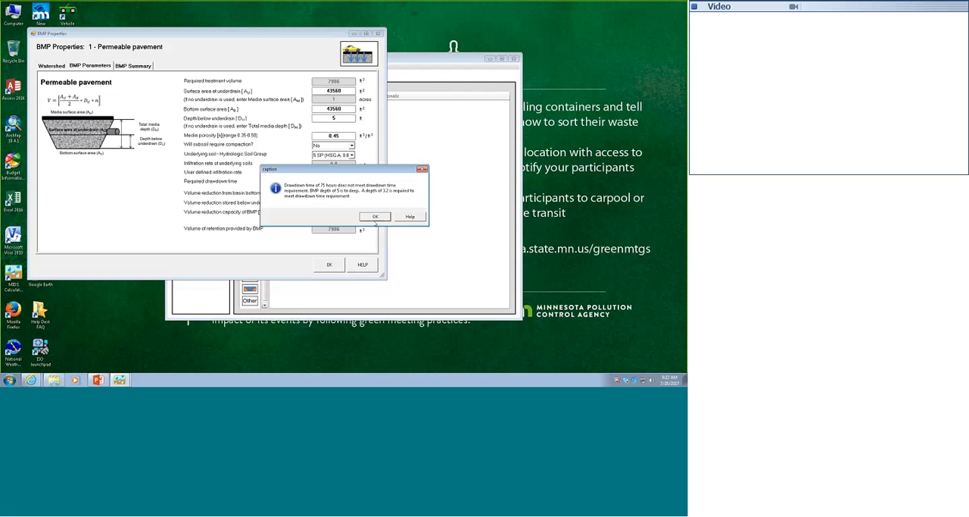
left_click(375, 217)
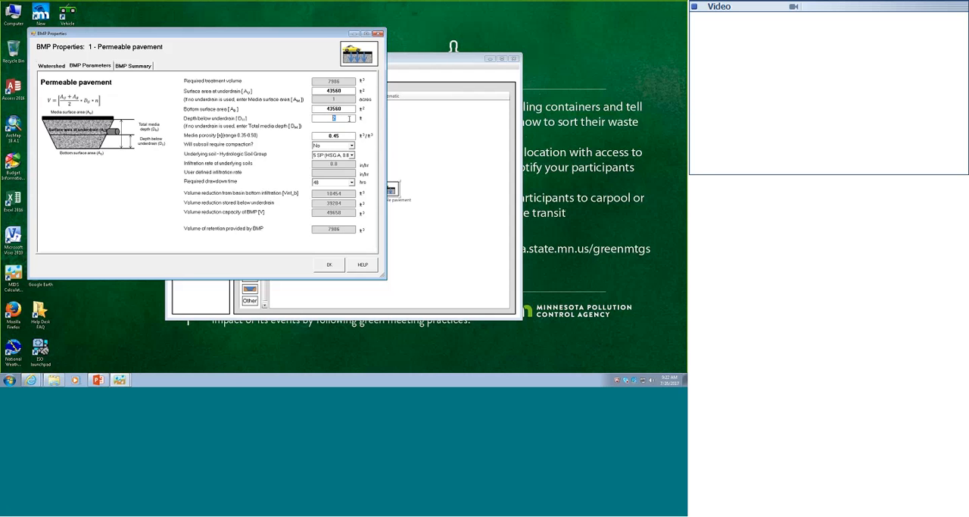
Try a depth below underdrain of 0 ft with subsoil compaction set to Yes
type("0")
left_click(333, 144)
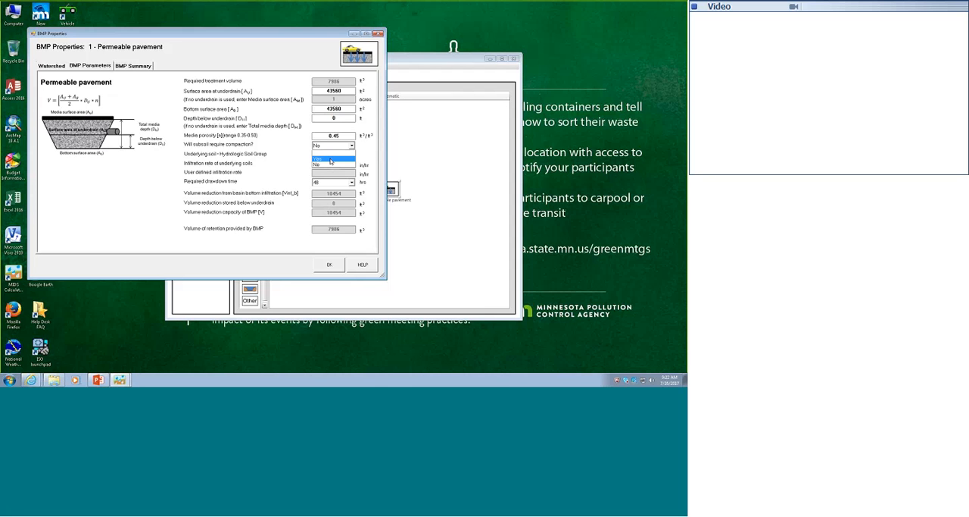
left_click(330, 159)
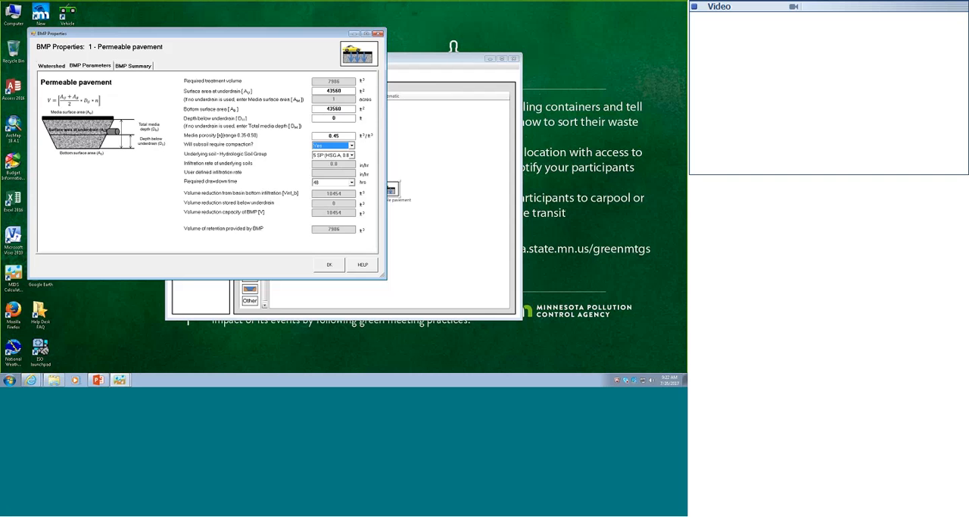
left_click(334, 118)
Set subsoil compaction to No and the depth below underdrain to 2 ft, and accept the permeable pavement's properties
left_click(353, 146)
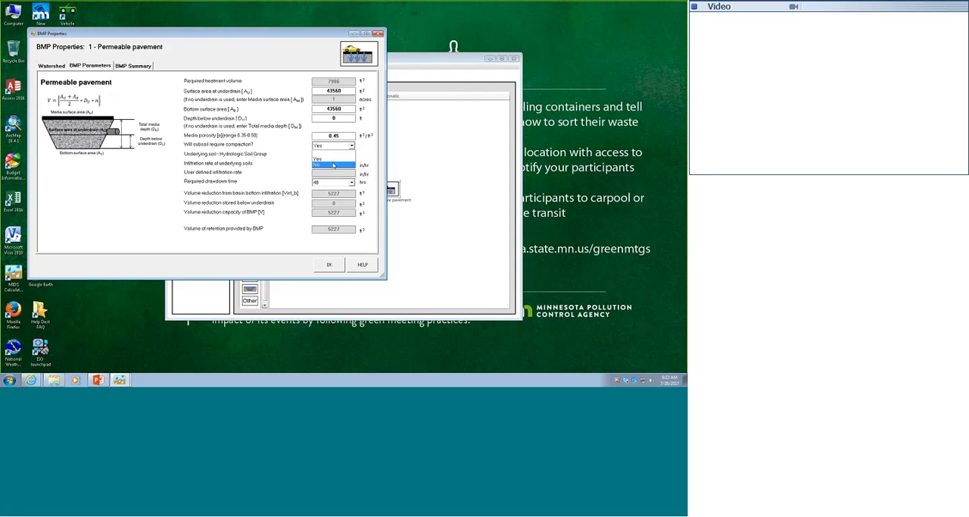
left_click(333, 165)
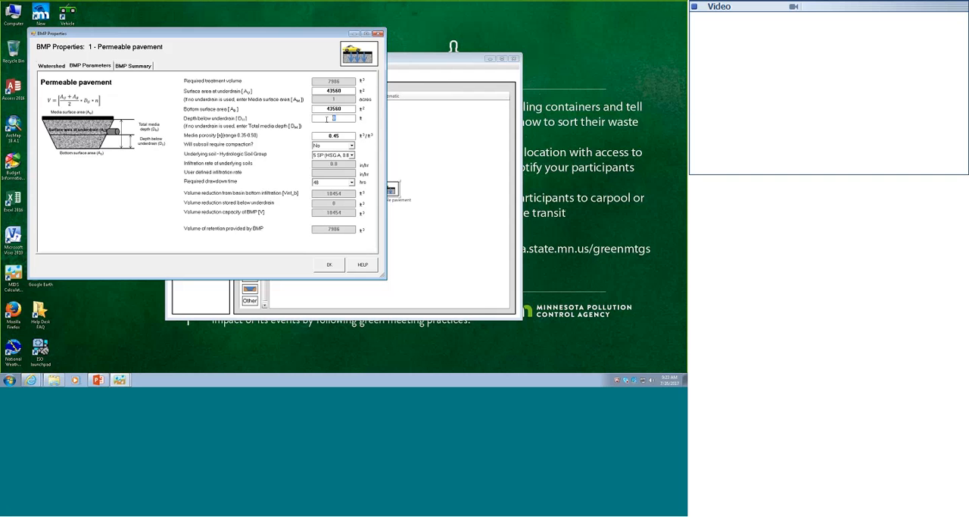
type("2")
left_click(329, 265)
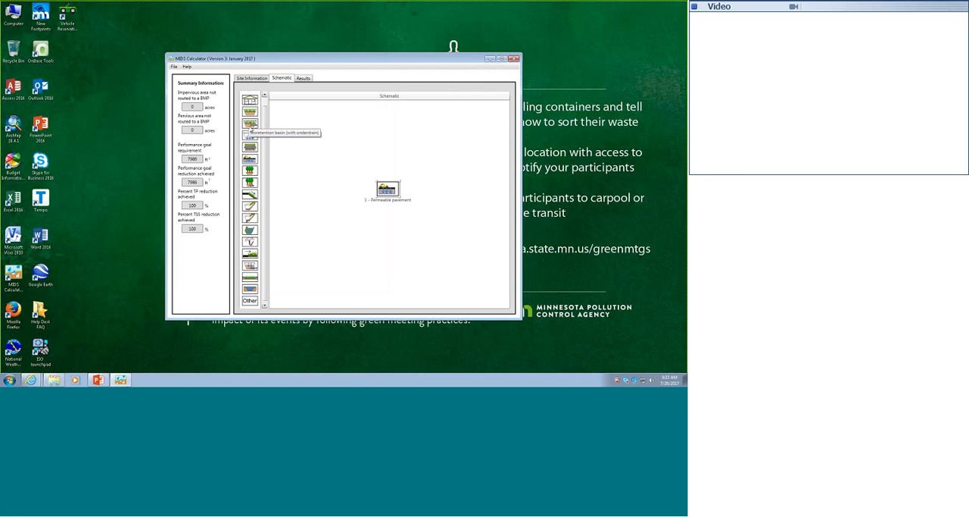
Add a bioretention basin with underdrain above the permeable pavement in the schematic and set its impervious cover to 1.8 acres
left_click_drag(247, 133, 311, 138)
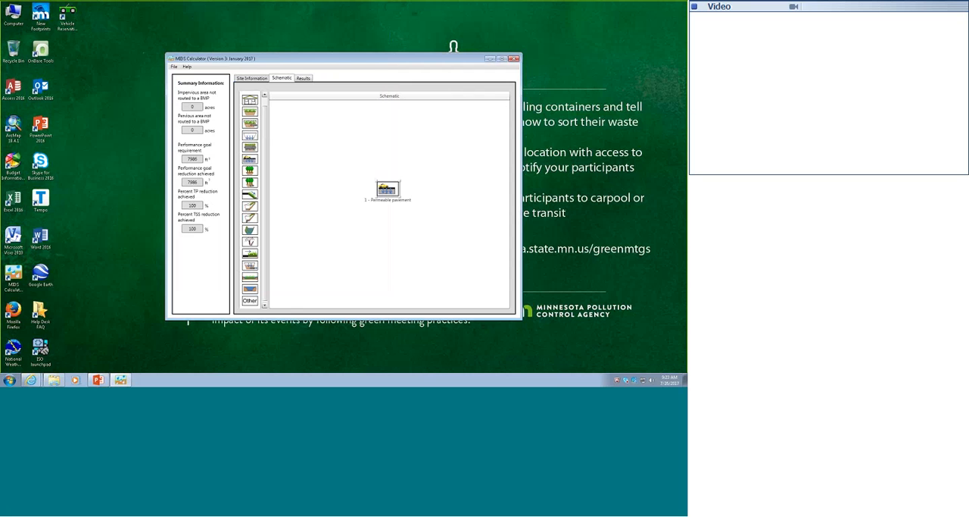
left_click_drag(313, 139, 410, 152)
double_click(410, 152)
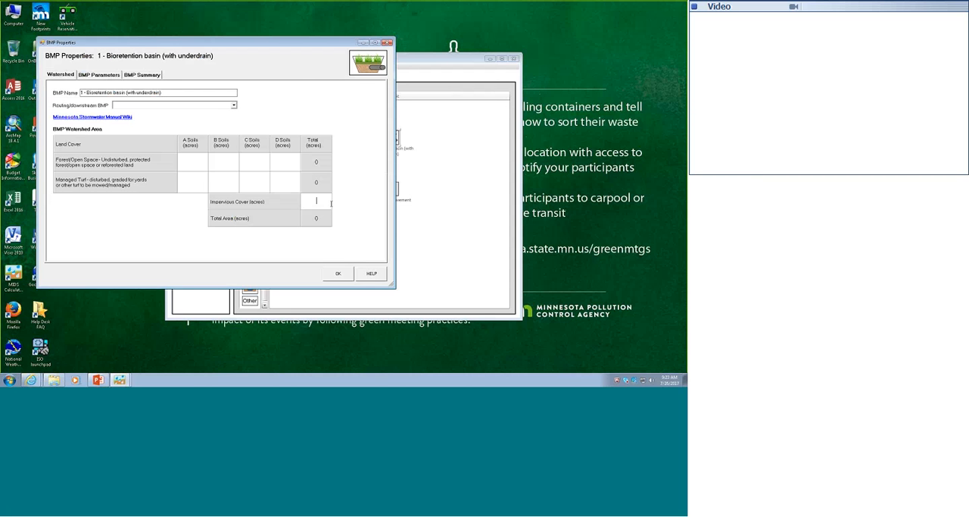
type("1.8")
In the basin's parameters, choose No for the elevated underdrain and for impermeable liners on the sides and bottom
left_click(100, 75)
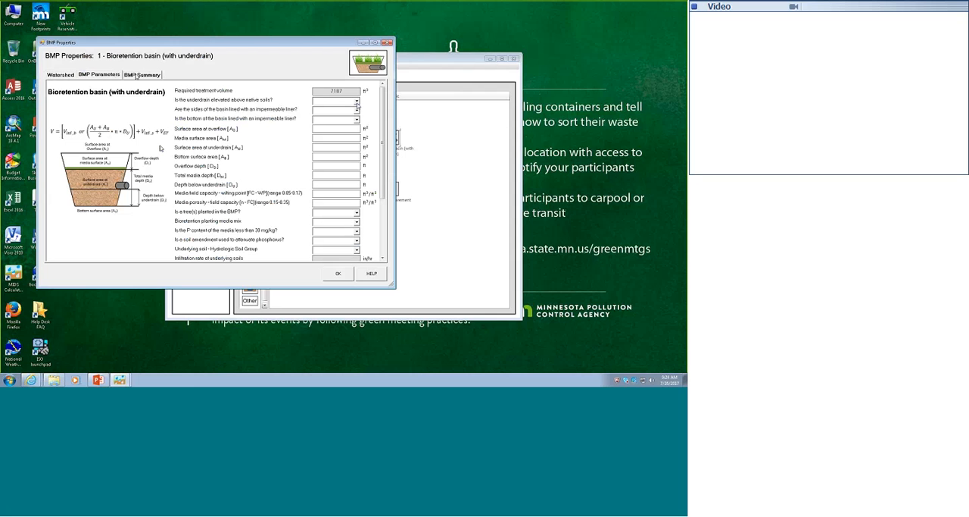
left_click(357, 107)
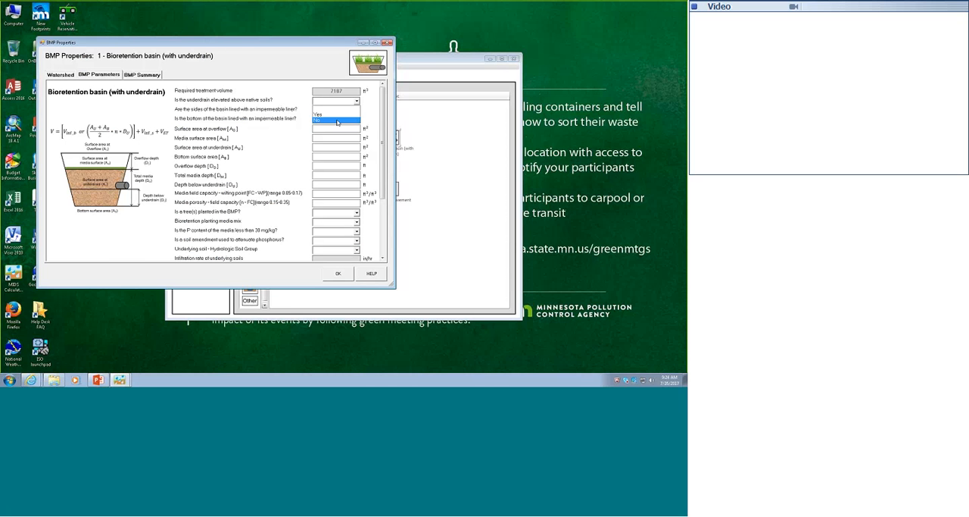
left_click(338, 121)
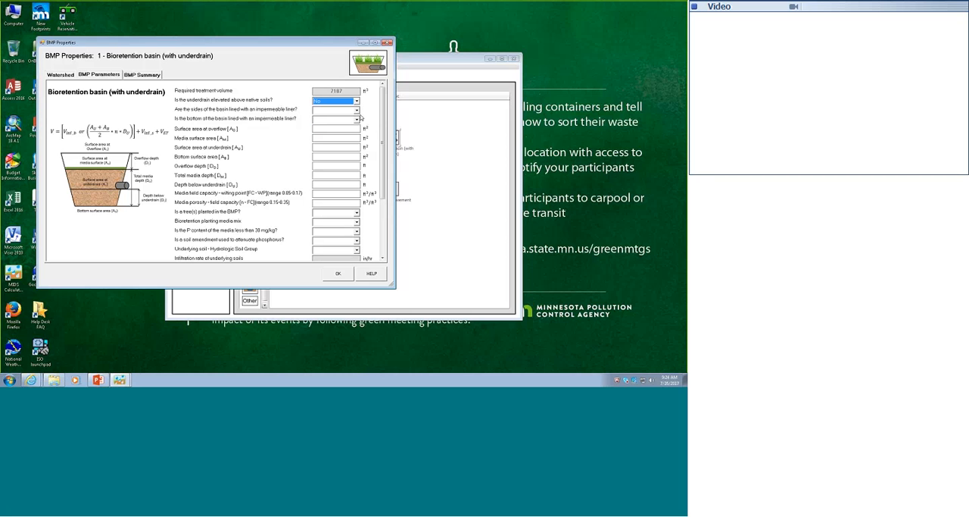
left_click(359, 118)
left_click(338, 130)
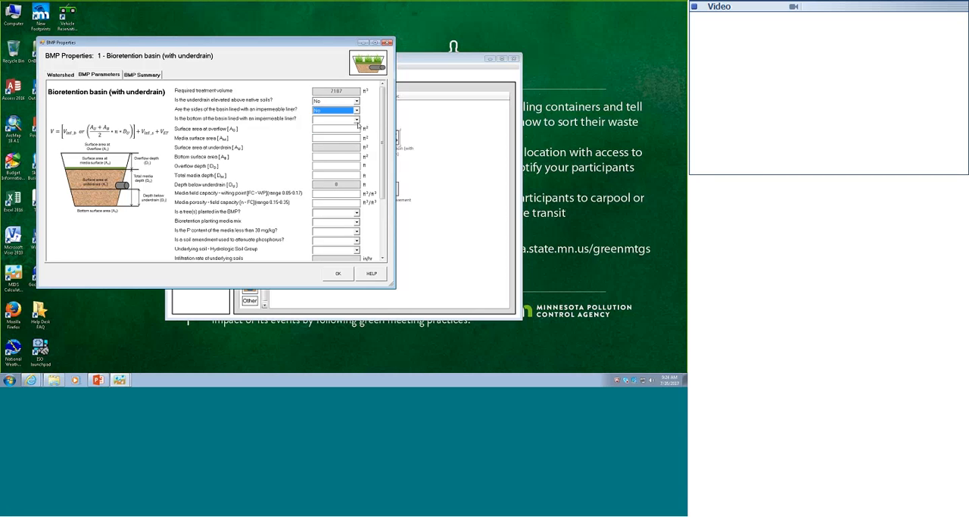
left_click(337, 119)
left_click(332, 140)
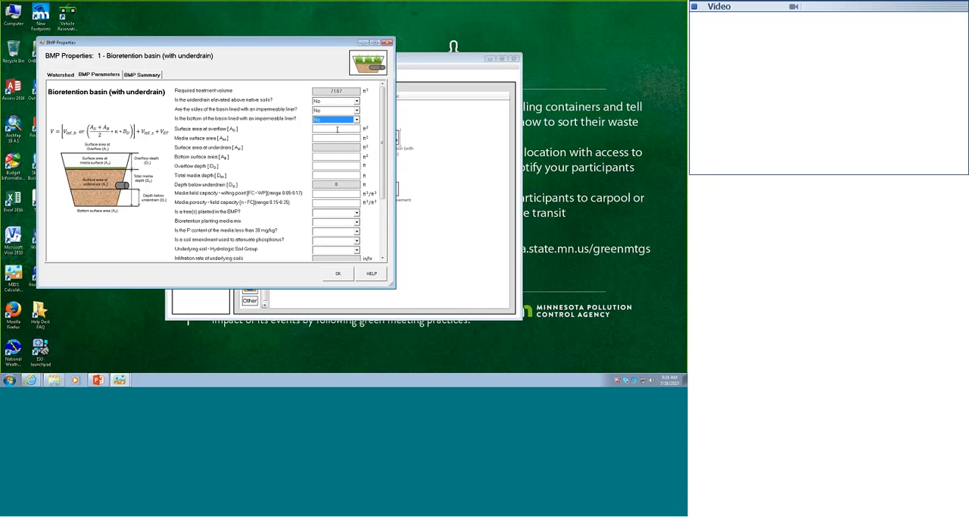
Set the basin's overflow surface area, media surface area and bottom surface area to 500 square feet each
left_click(337, 129)
type("7")
type("00")
type("500")
left_click(344, 156)
type("500")
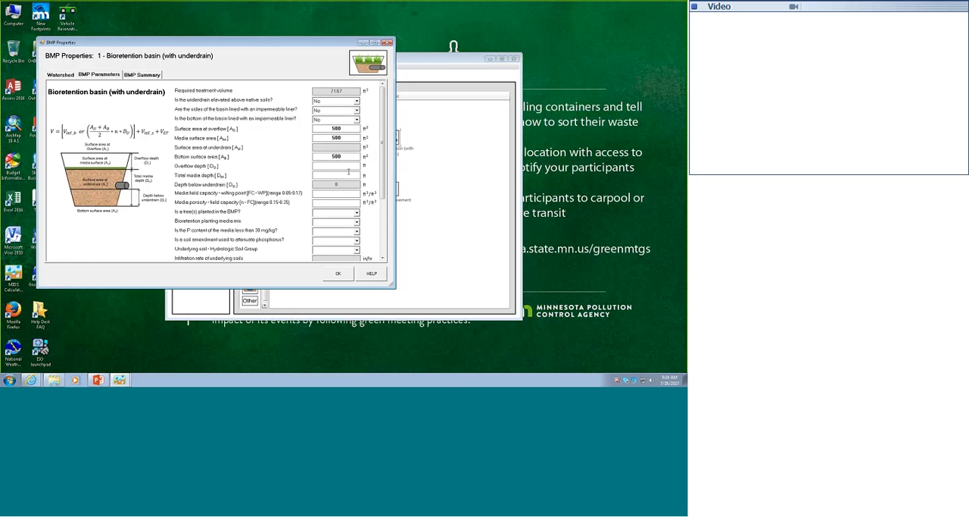
Set the basin's overflow depth to 1 ft, total media depth to 2 ft, field capacity minus wilting point to 0.11 and porosity minus field capacity to 0.25
left_click(345, 167)
type("1")
left_click(355, 193)
type("0.1")
type("1")
type("0.25")
Choose Media Mix A for planting, and No for planted trees, P content less than 30 mg/kg and a phosphorus soil amendment
left_click(354, 214)
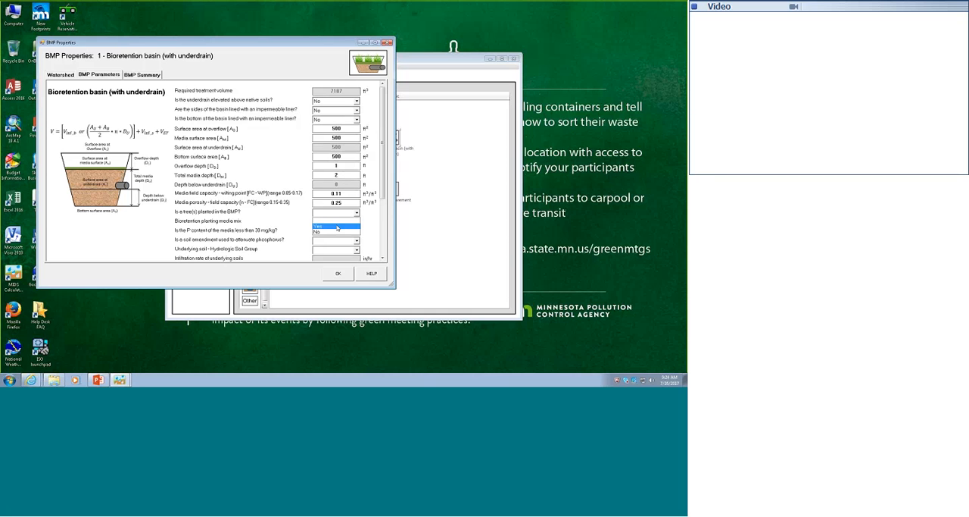
left_click(337, 231)
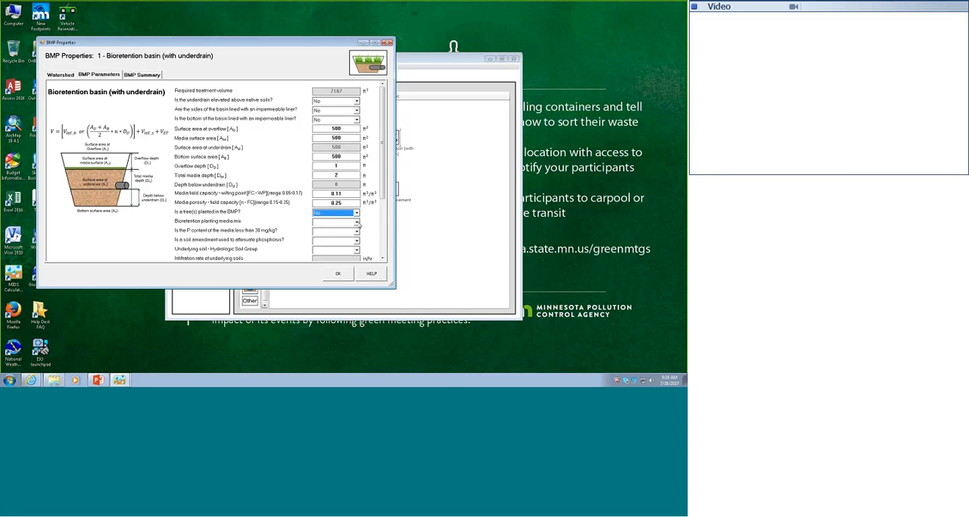
left_click(357, 222)
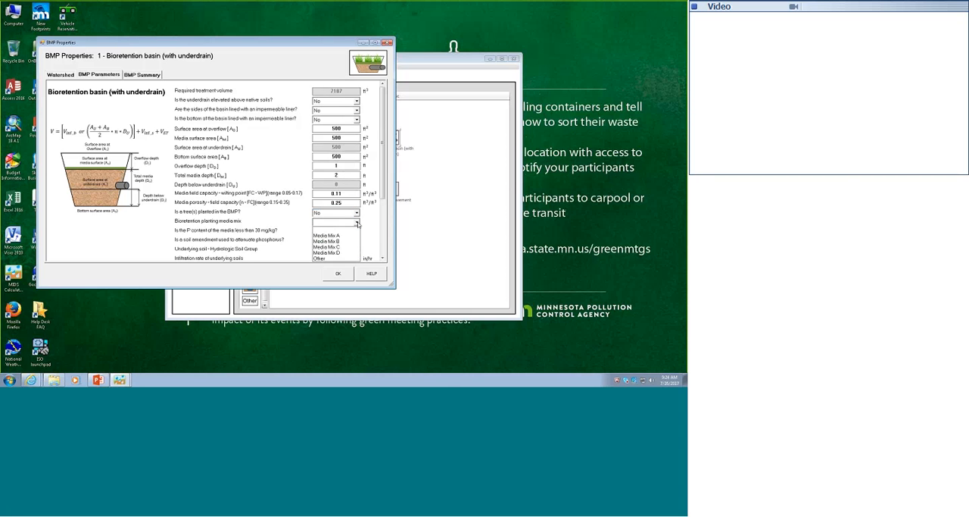
left_click(350, 236)
left_click(347, 230)
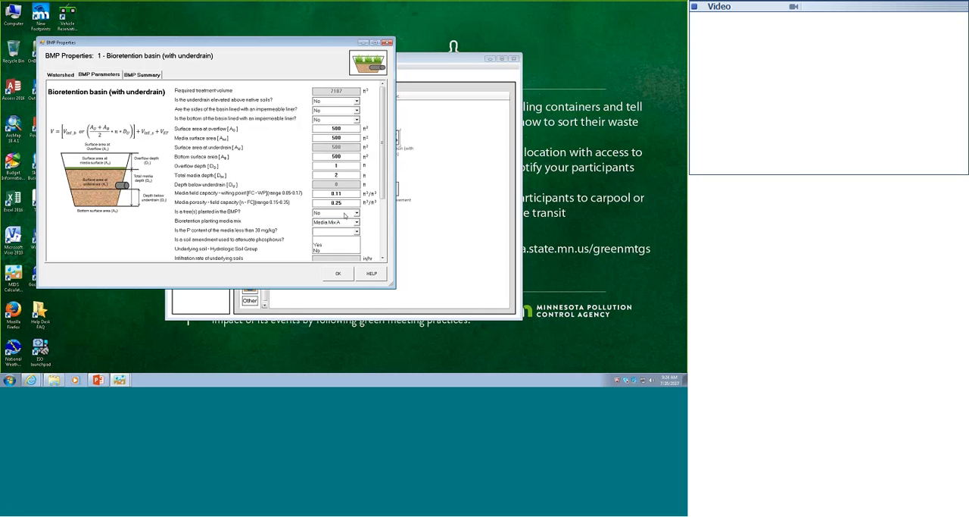
left_click(340, 250)
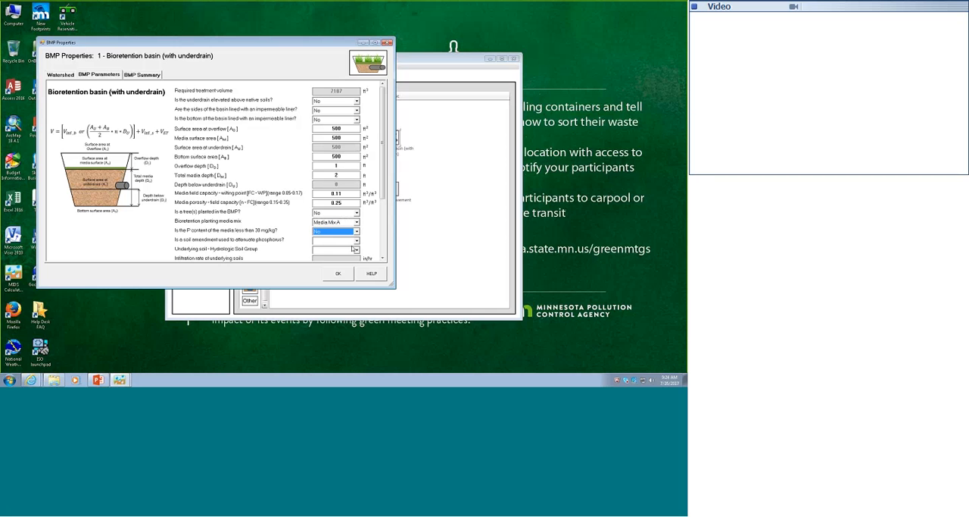
left_click(356, 239)
left_click(344, 258)
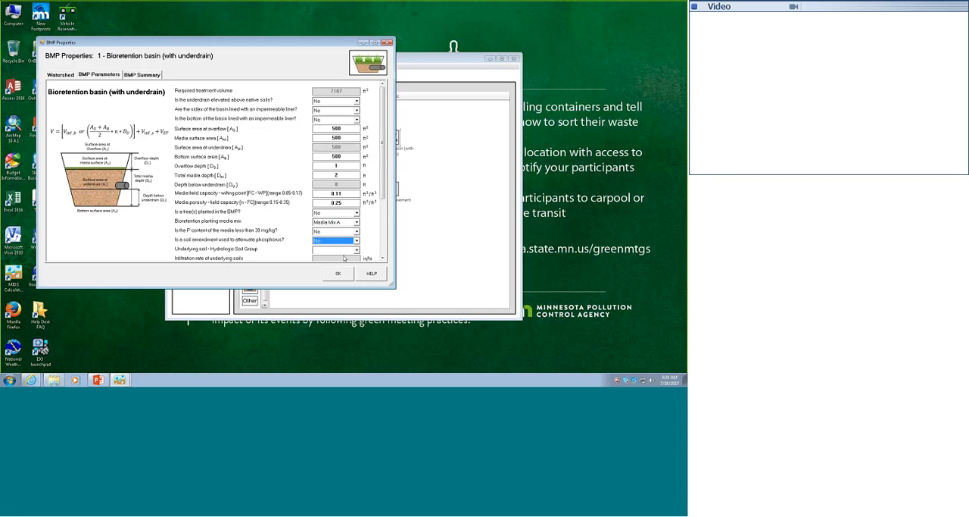
Choose 5 SP (HSG A, 0.8 in/hr) as the basin's underlying soil and 48 hours as its drawdown time, and accept the properties
left_click(357, 251)
left_click(357, 251)
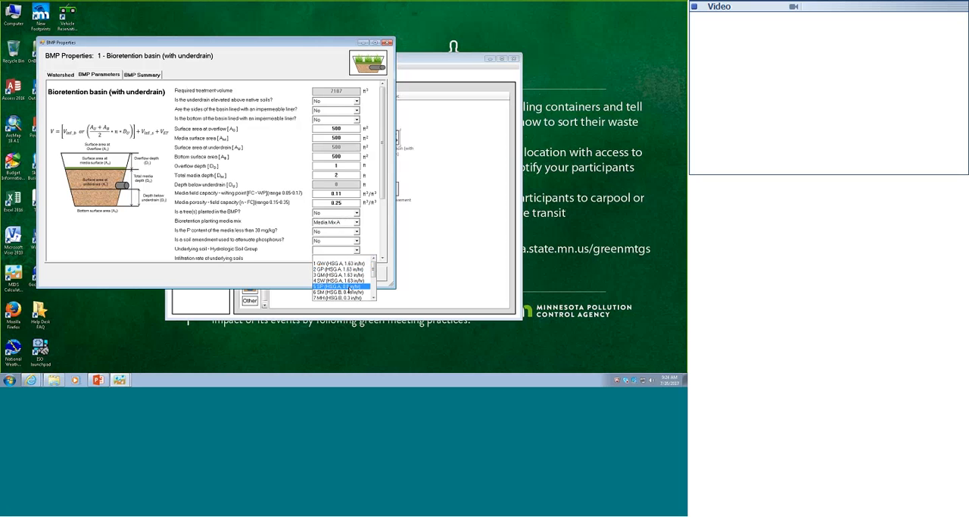
left_click(348, 287)
scroll(381, 250, "down", 3)
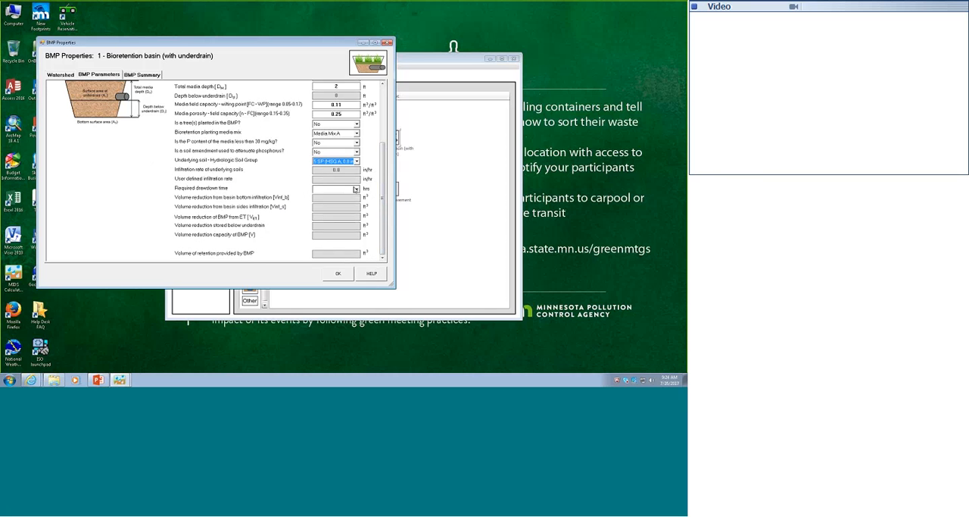
left_click(356, 190)
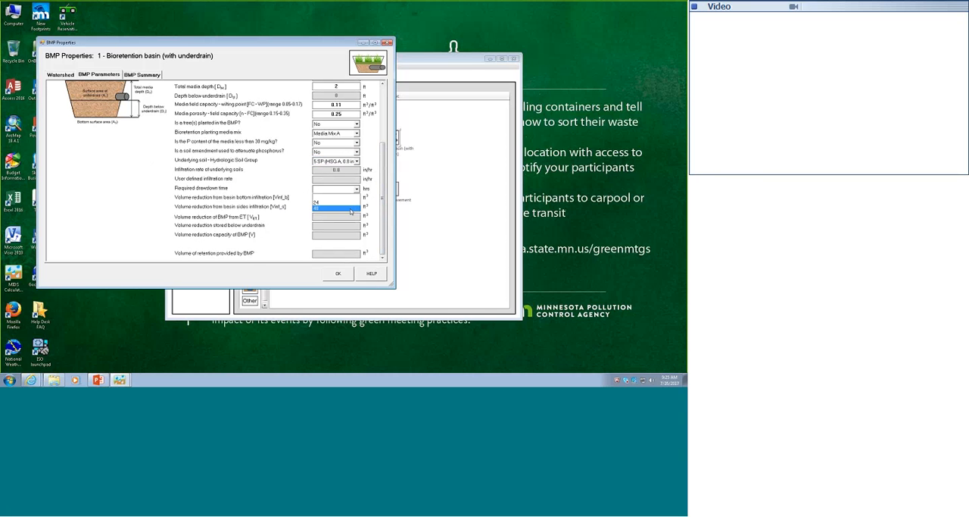
left_click(350, 208)
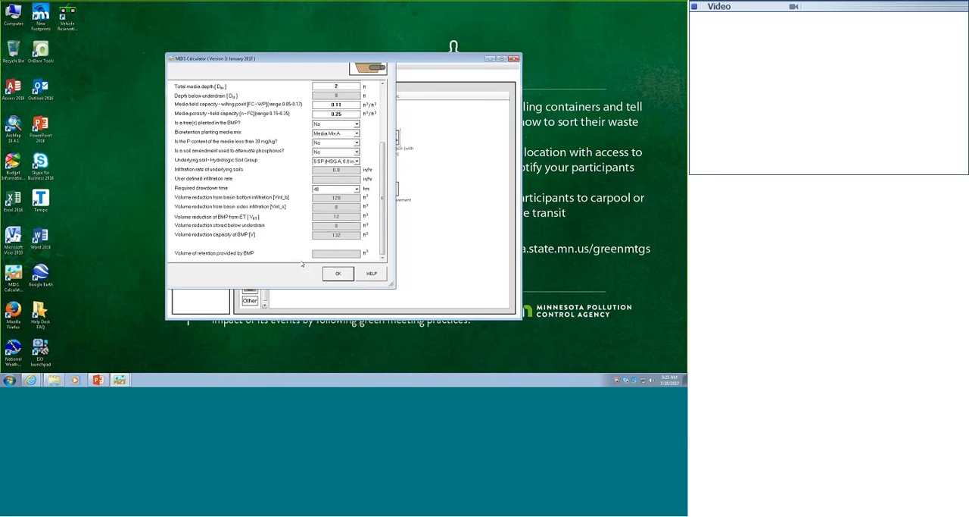
key("Return")
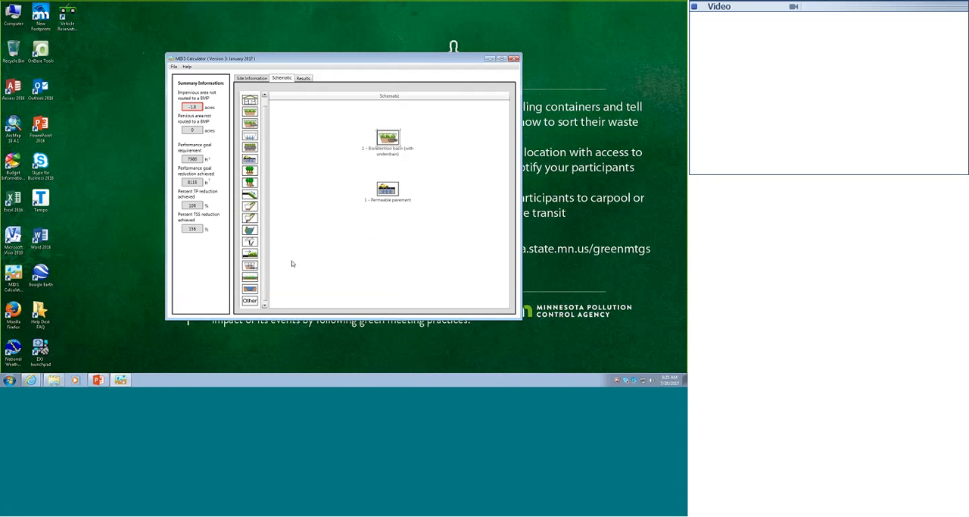
Set Permeable pavement as the bioretention basin's downstream BMP and accept the properties
double_click(388, 138)
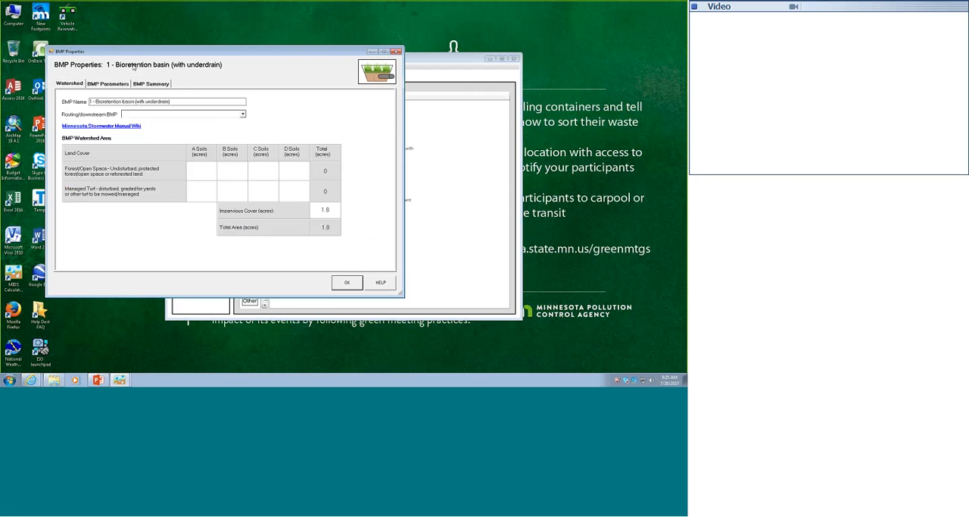
left_click(173, 114)
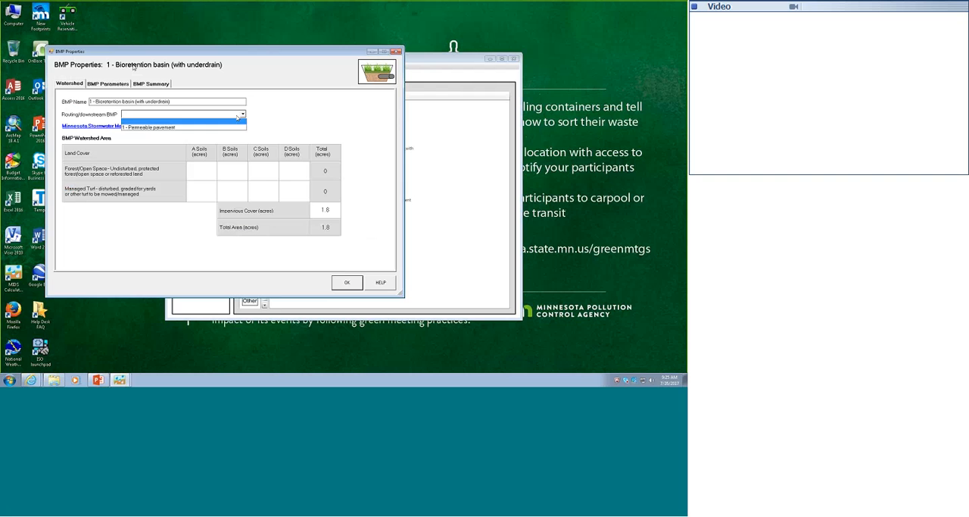
left_click(173, 127)
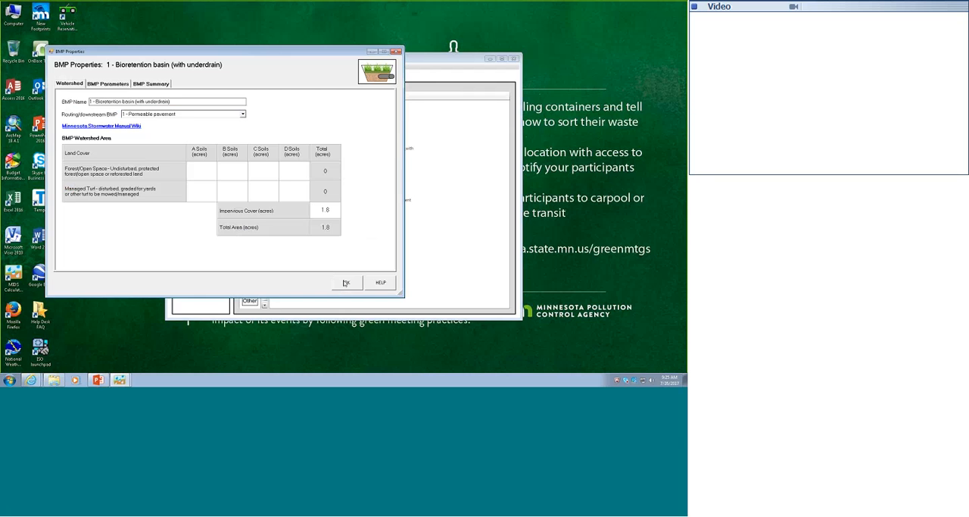
left_click(346, 283)
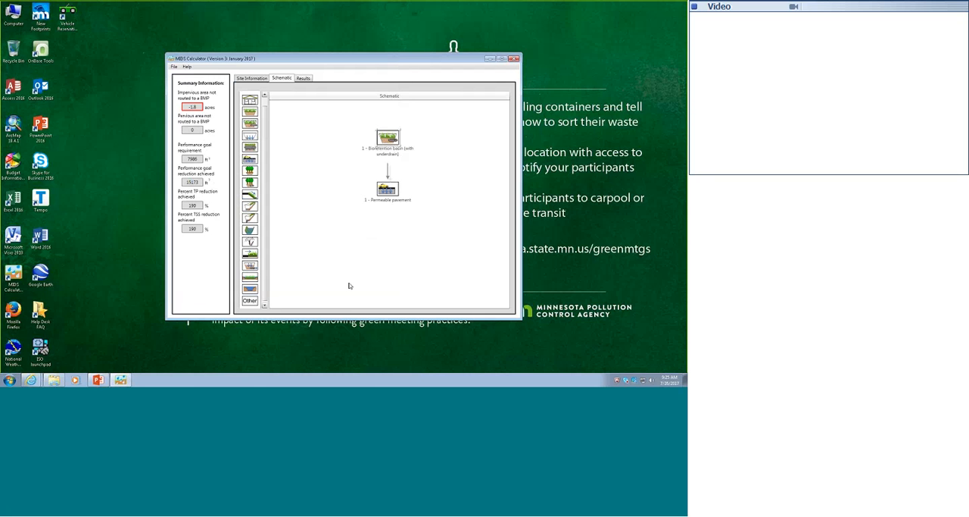
Try to set the permeable pavement's bottom surface area and surface area at underdrain to 8712 square feet each
double_click(388, 190)
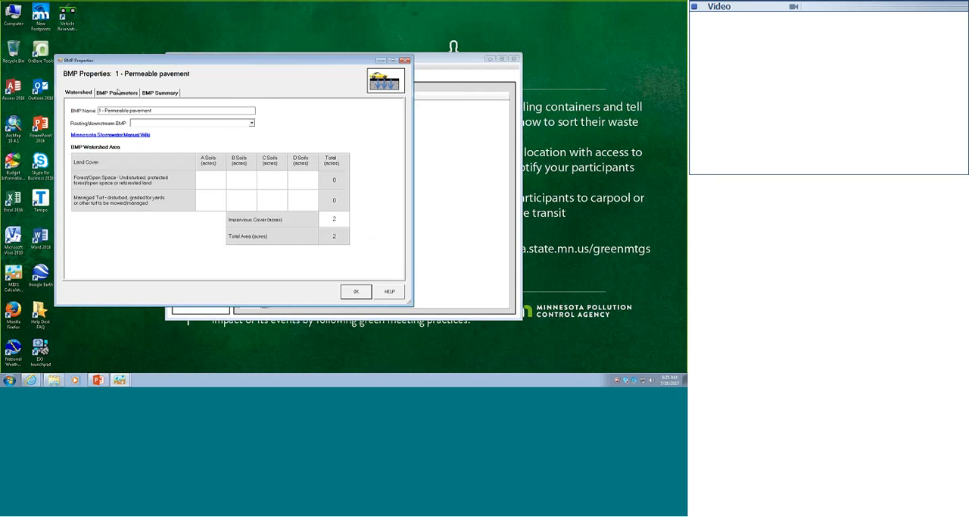
left_click(117, 91)
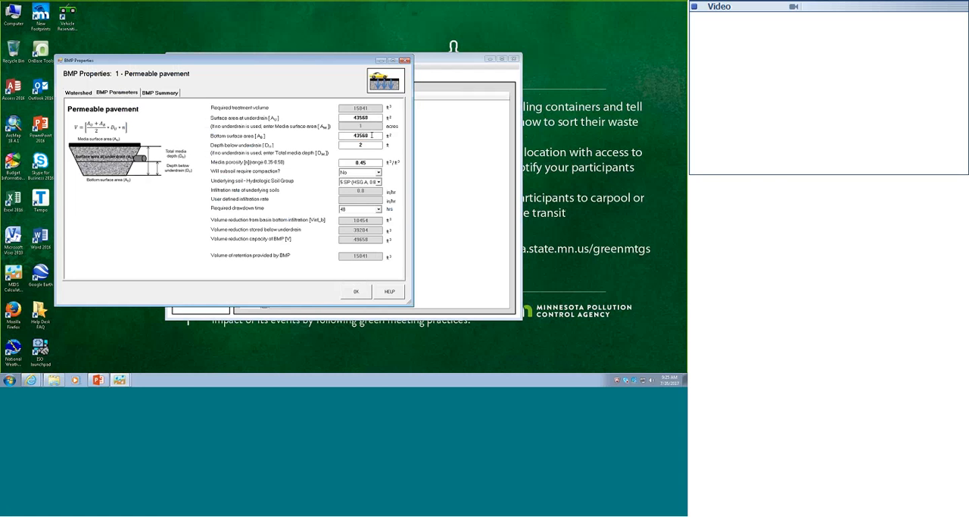
double_click(372, 135)
type("8712")
double_click(361, 117)
type("8722")
left_click(77, 92)
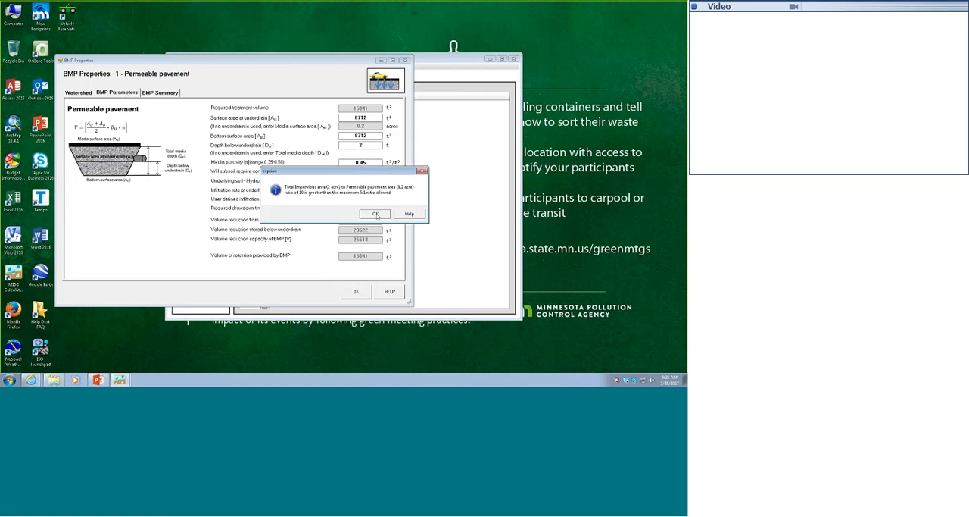
left_click(375, 213)
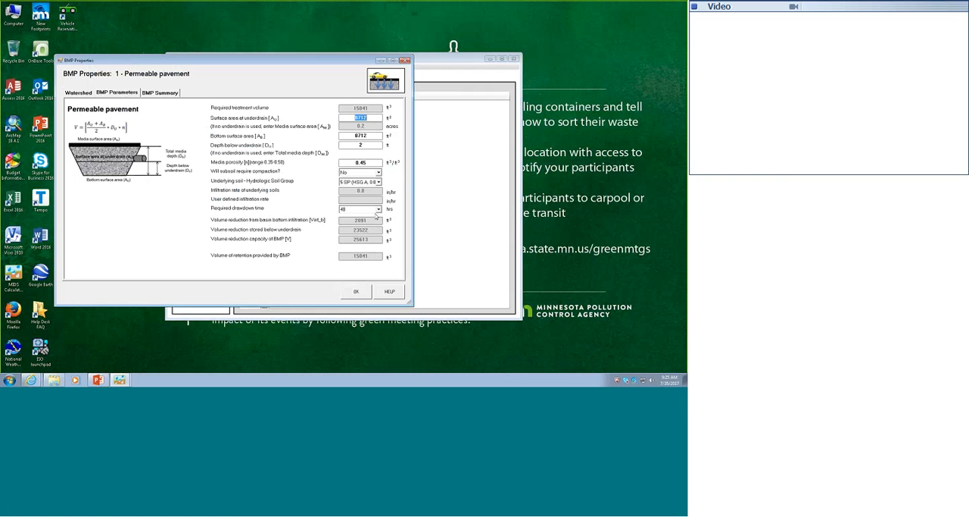
Set the pavement's surface area at underdrain to 43560 square feet and return to its watershed data
type("43560")
left_click(370, 135)
left_click(79, 92)
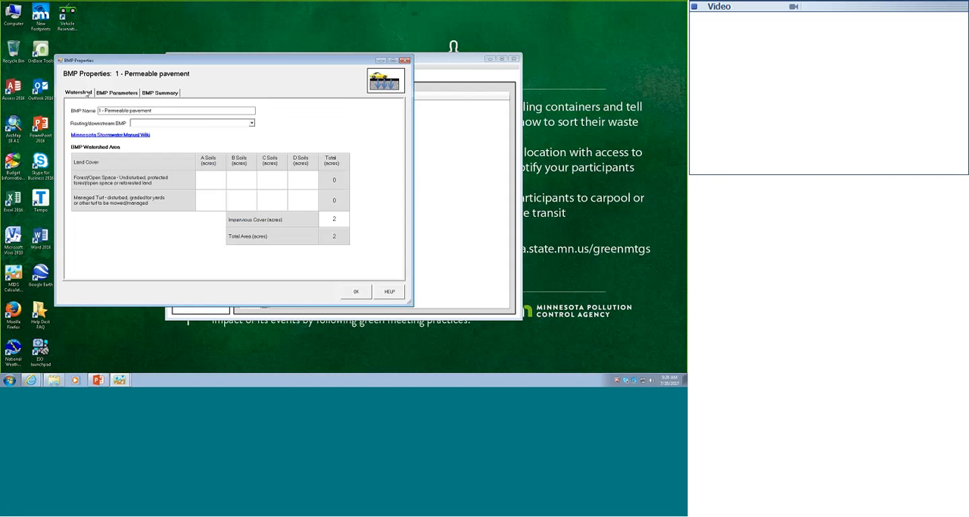
Try to set the pavement's impervious cover to 0.2 acres, and put it back to 2 acres
double_click(326, 219)
type("0.2")
left_click(128, 93)
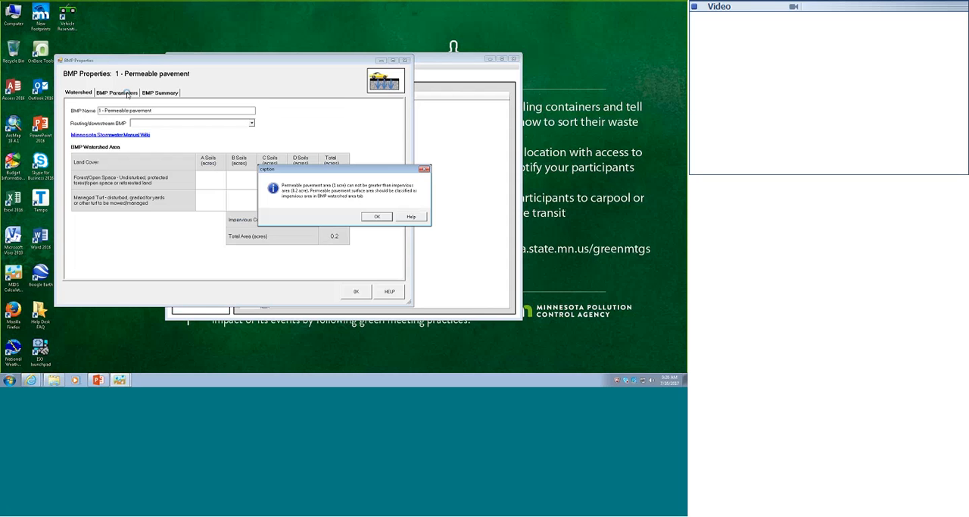
left_click(378, 217)
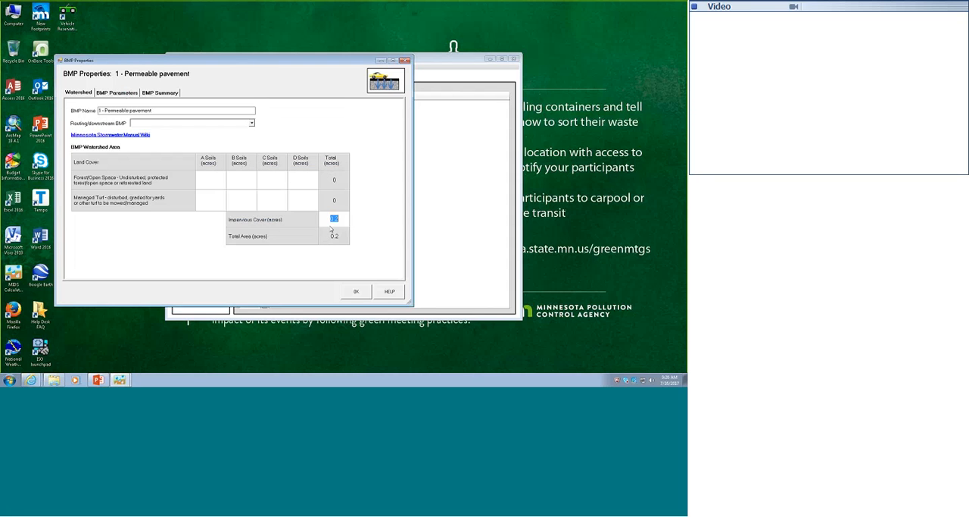
left_click(128, 93)
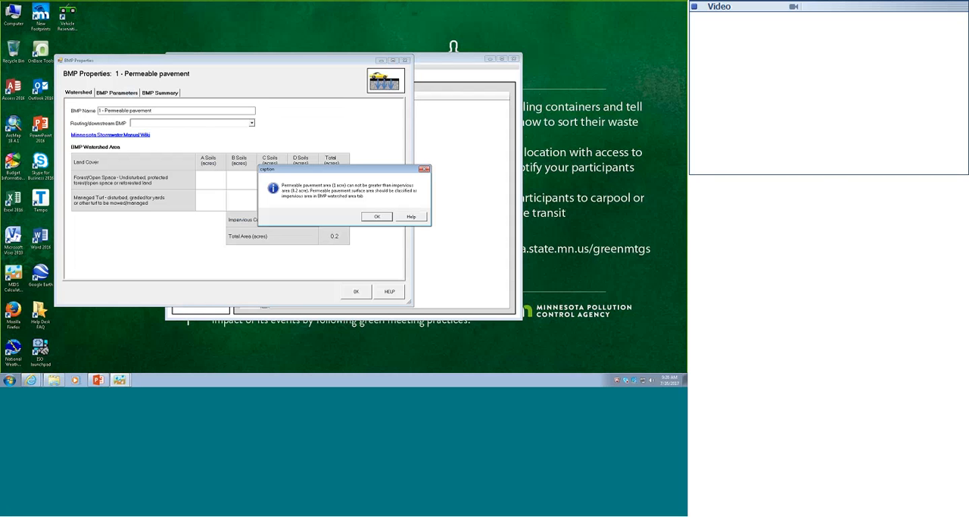
left_click(376, 216)
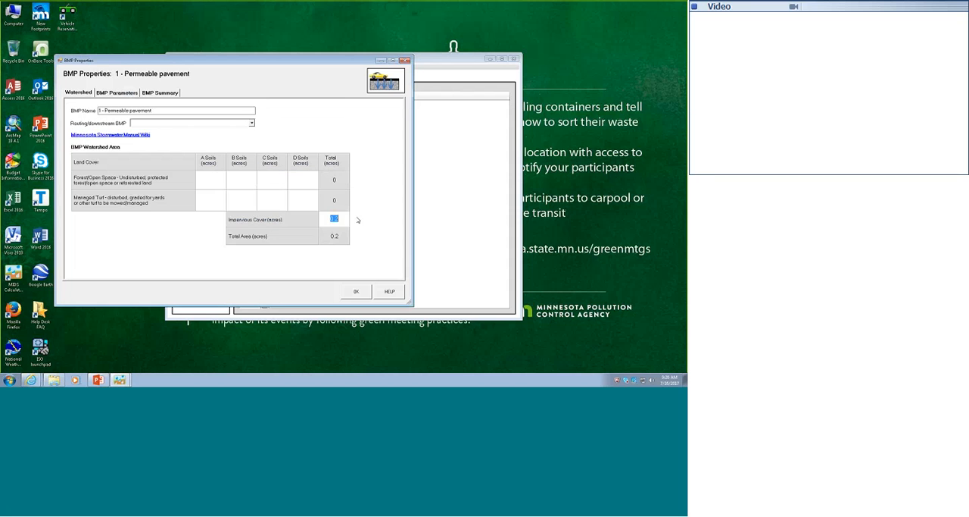
type("2")
left_click(121, 93)
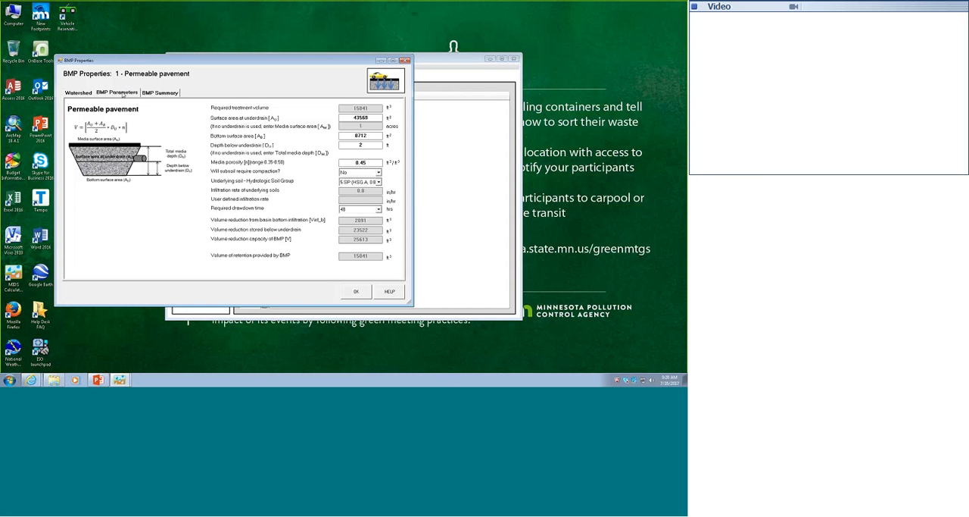
Try to set the pavement's surface area at underdrain to 0 and to 10000 square feet
type("0")
key("Tab")
left_click(377, 215)
left_click(355, 136)
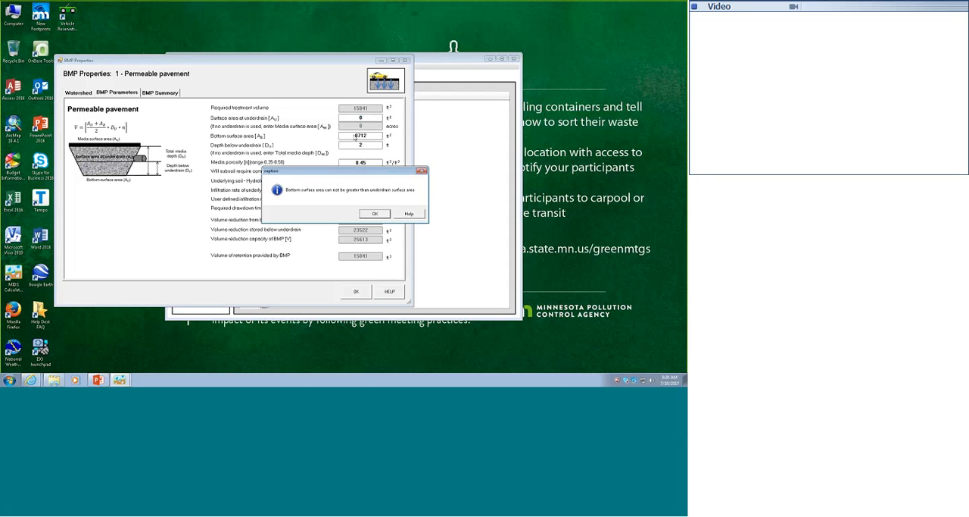
left_click(373, 214)
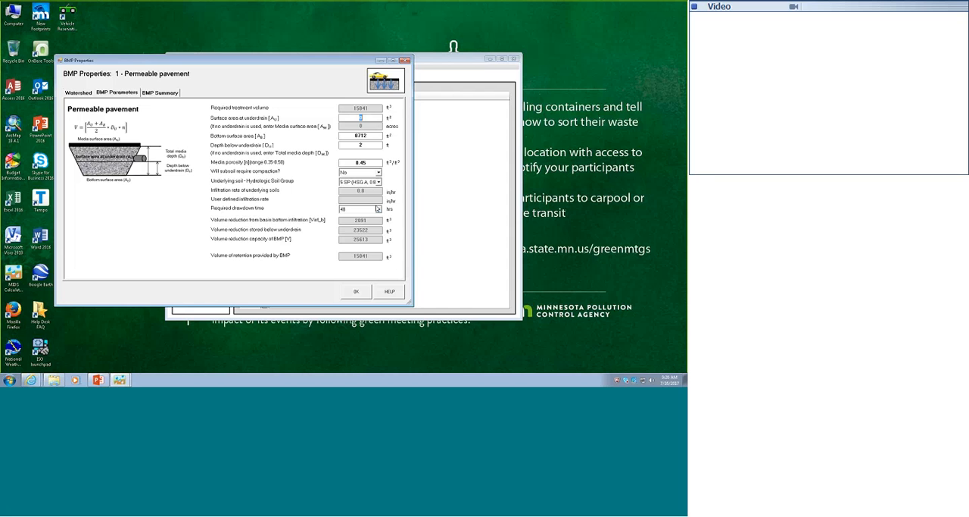
type("10008")
left_click(370, 137)
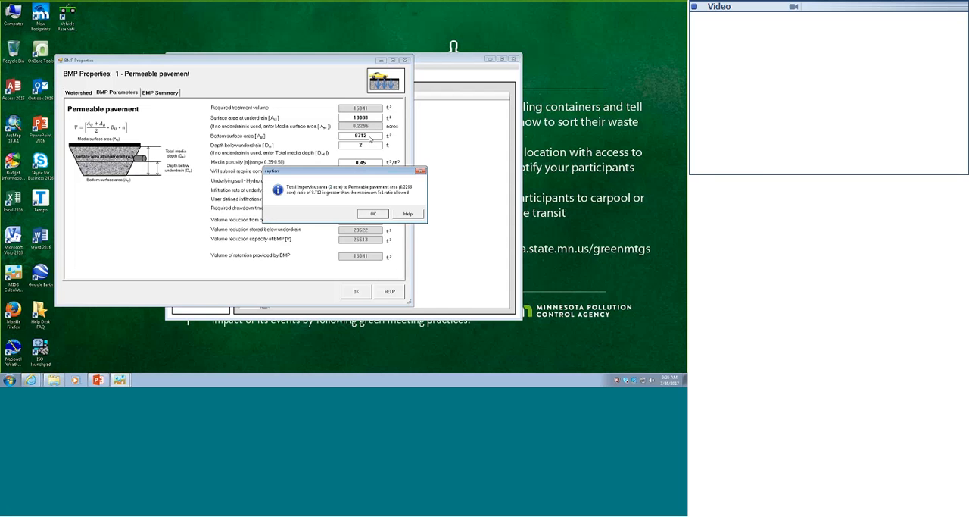
key("Return")
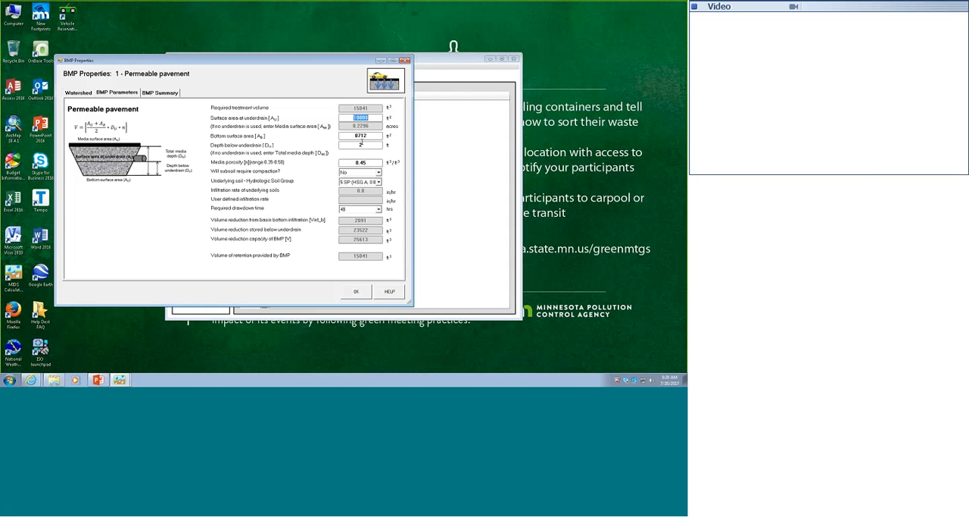
Set the surface area at underdrain to 43560 square feet, and zero the bottom surface area followed by the underdrain area
type("43560")
left_click(369, 136)
double_click(361, 118)
type("00")
Set the permeable pavement's impervious cover to 0.2 acres in its watershed data
left_click(79, 92)
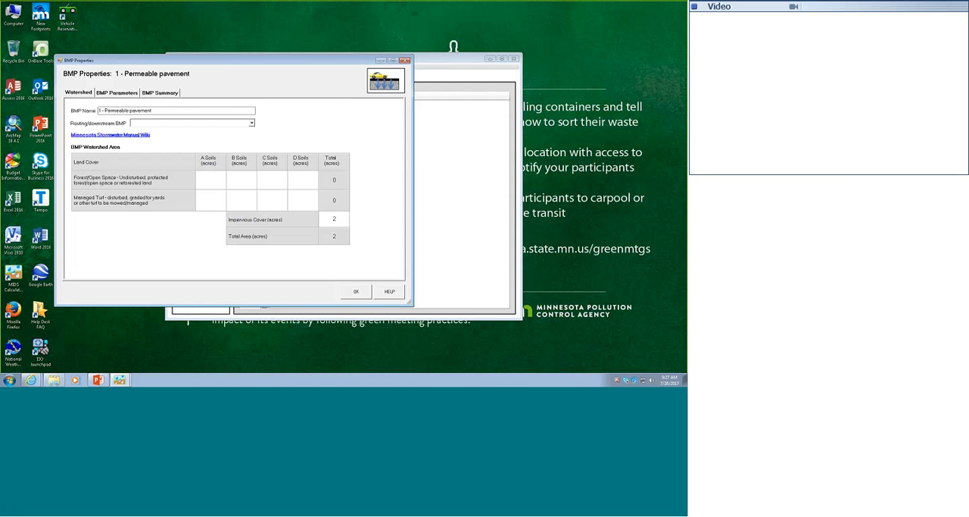
type("0.")
left_click(124, 93)
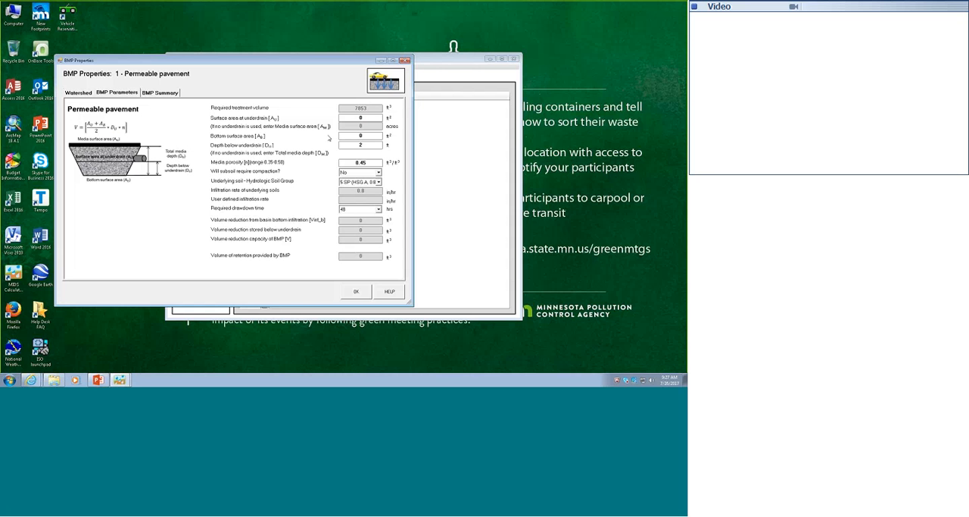
Set the pavement's surface area at underdrain and bottom surface area to 8712 square feet, check its BMP summary and accept the properties
left_click(361, 118)
type("8712")
left_click(367, 136)
type("8712")
left_click(160, 93)
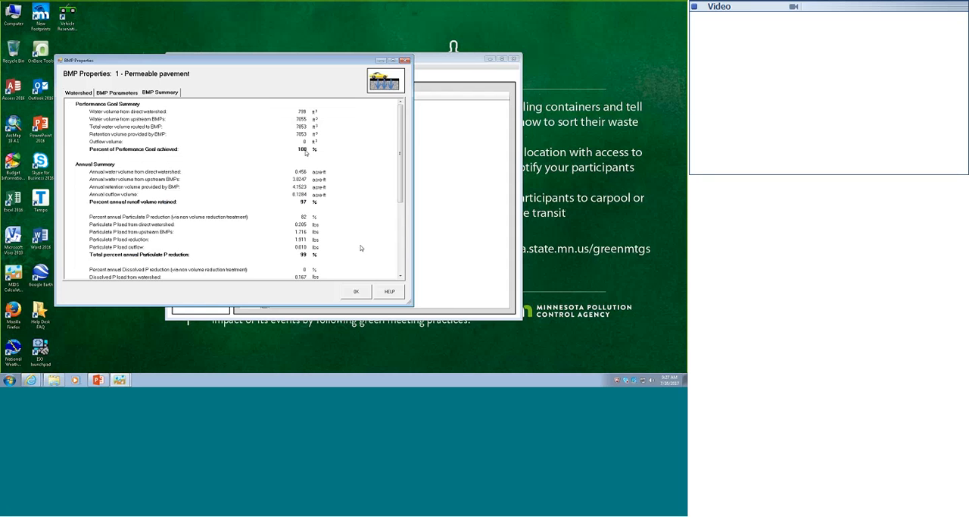
left_click(356, 292)
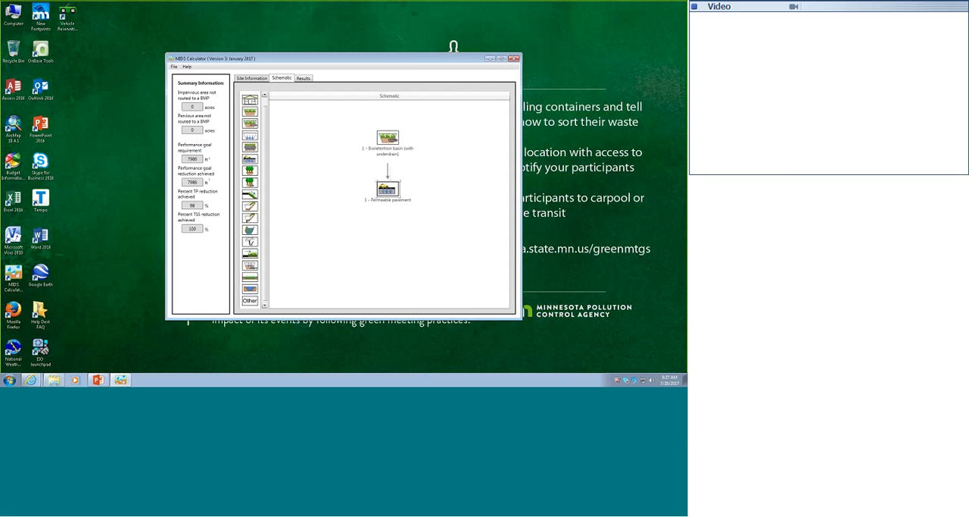
Review the results report, comparing volume, phosphorus and TSS reductions for the bioretention basin and permeable pavement
left_click(303, 78)
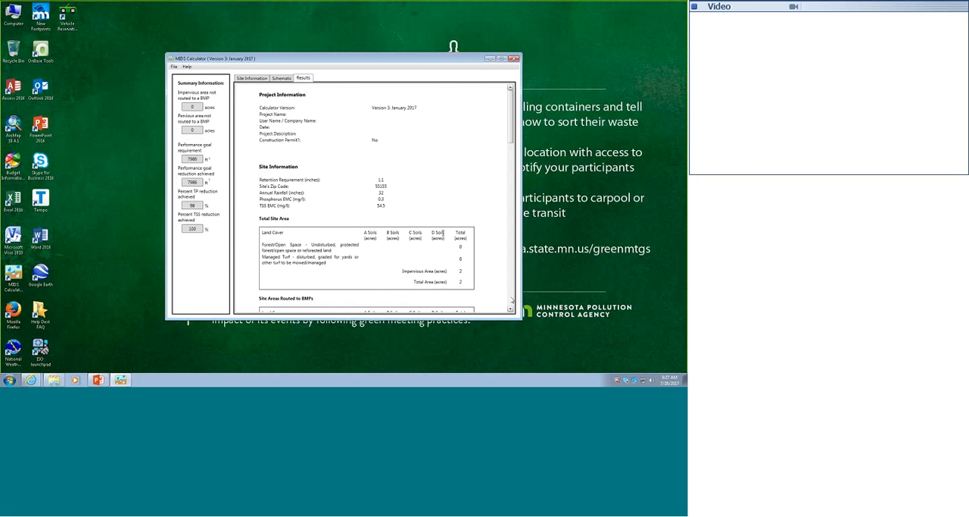
scroll(511, 300, "down", 3)
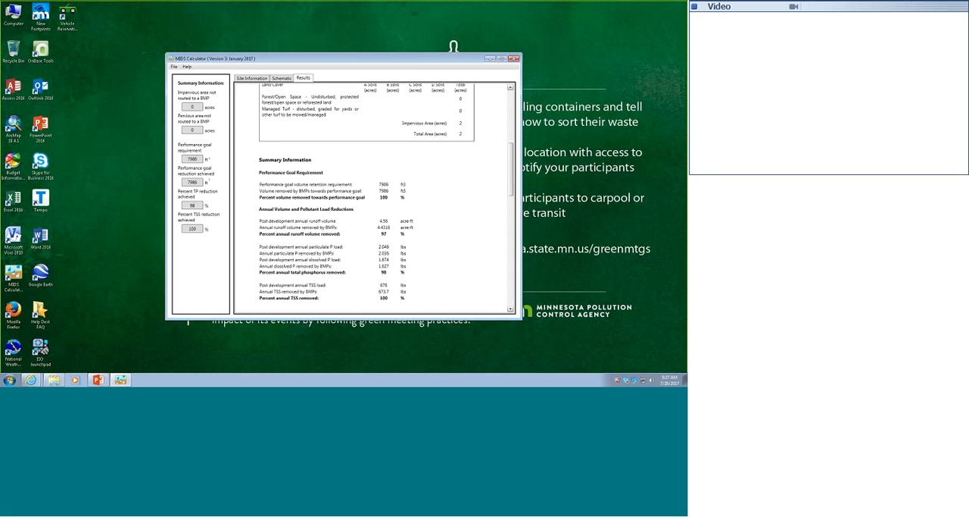
scroll(513, 299, "down", 5)
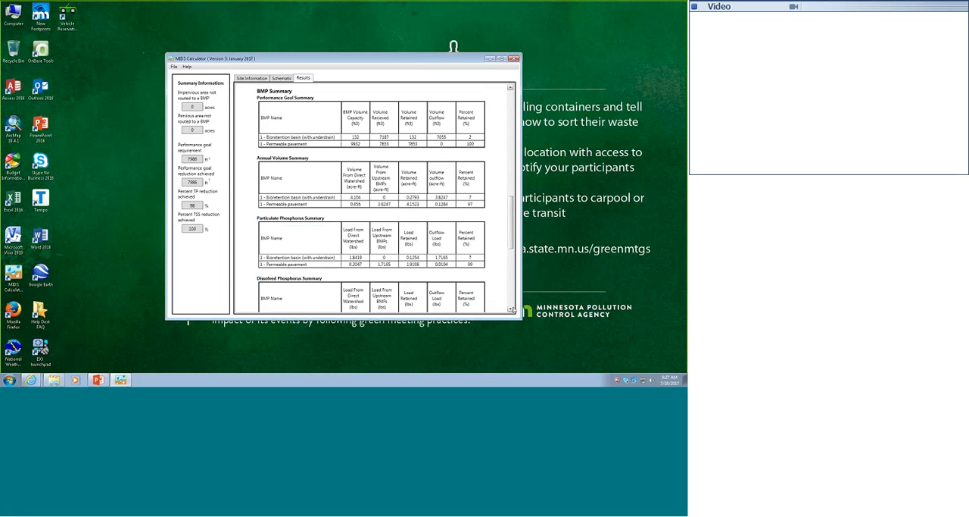
scroll(512, 309, "down", 5)
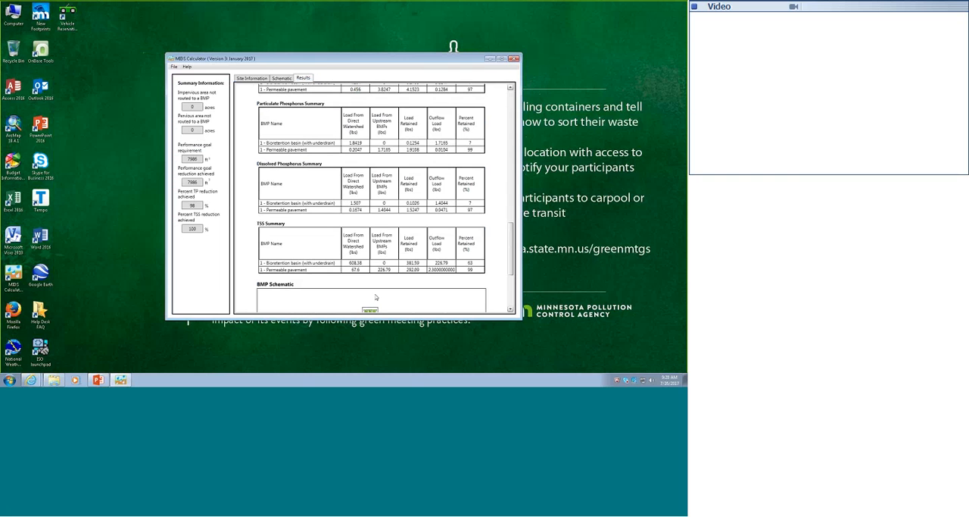
left_click(315, 262)
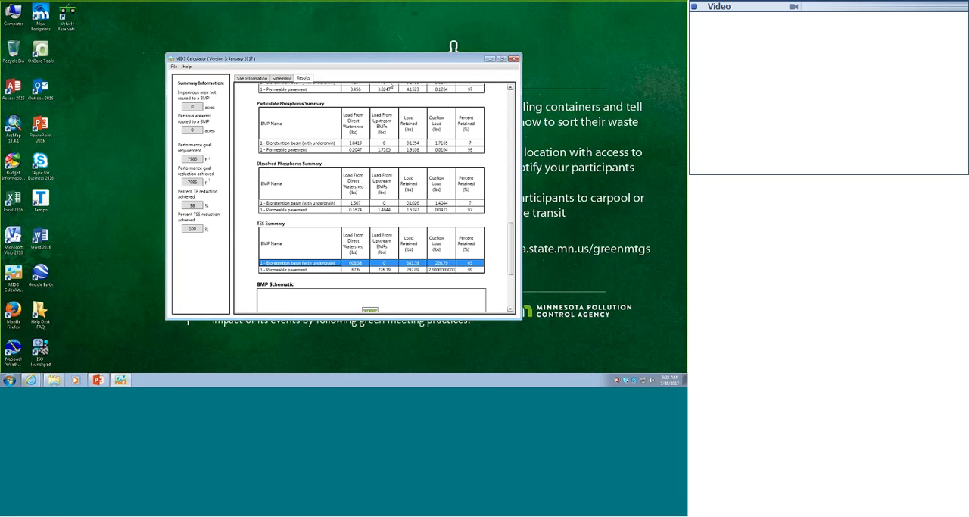
Open the permeable pavement's properties from the schematic and bring up its Minnesota Stormwater Manual help page
left_click(280, 79)
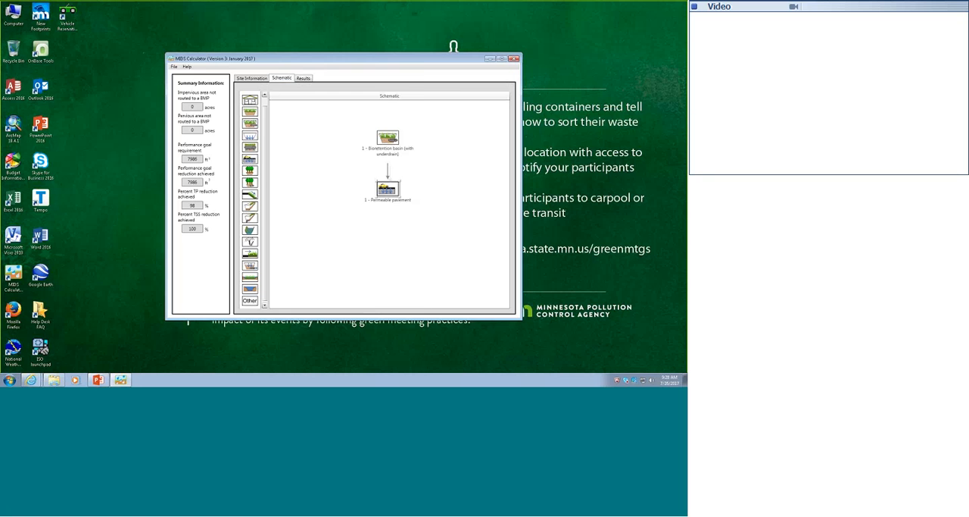
double_click(388, 189)
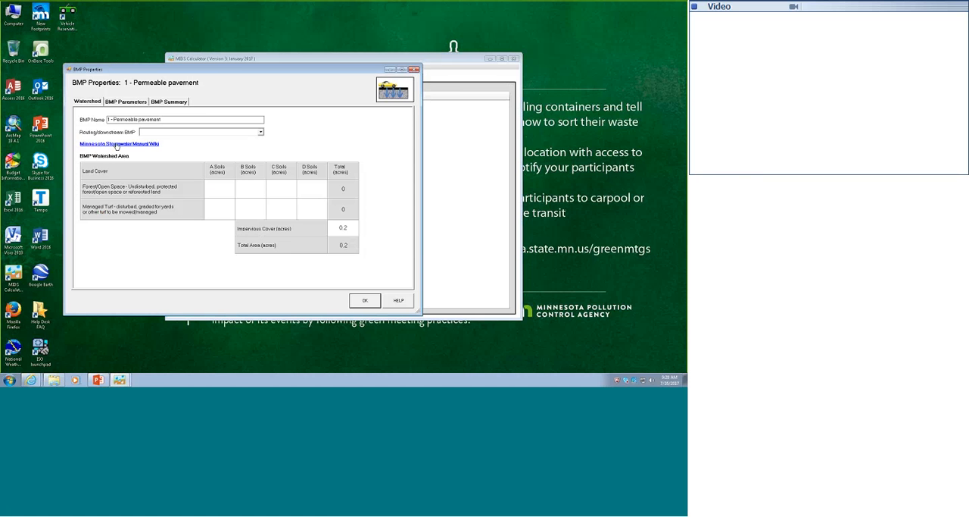
left_click(398, 301)
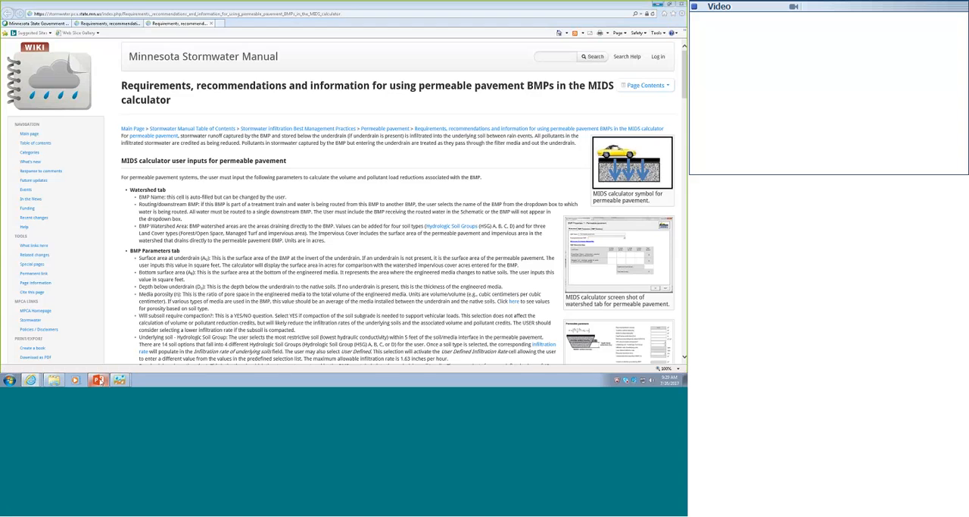
Switch to the PowerPoint presentation and start the slide show from the module content slide
left_click(98, 379)
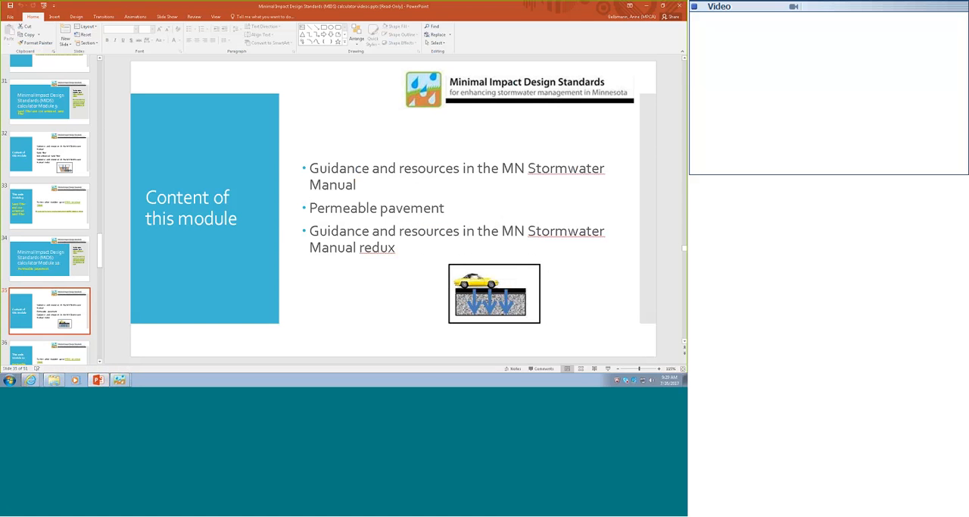
left_click(607, 369)
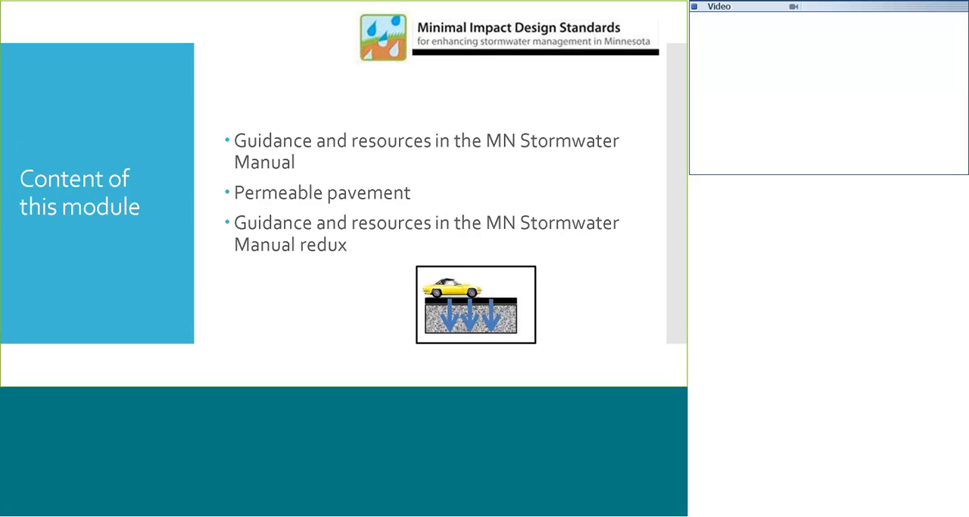